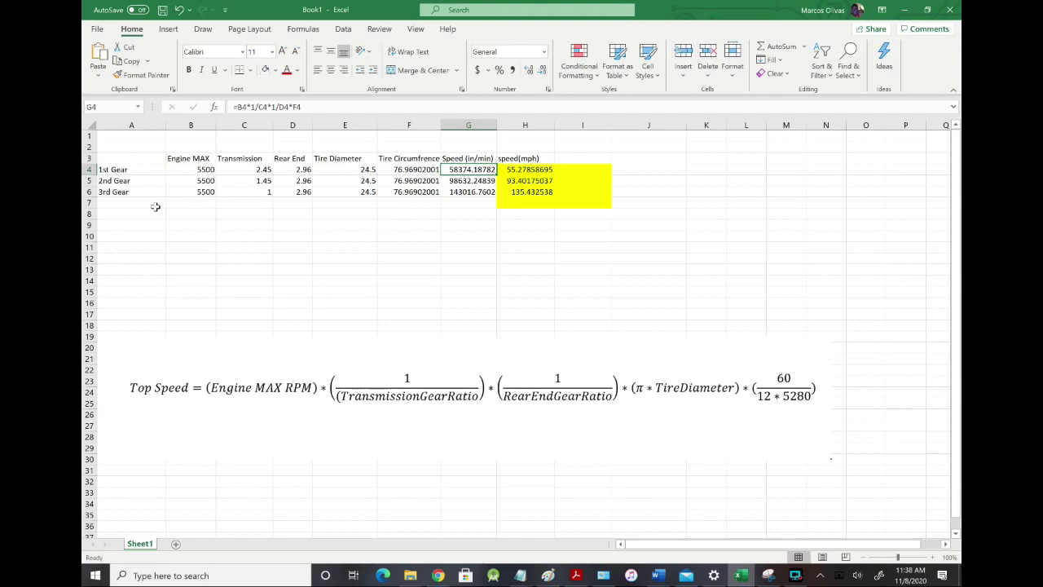
Step: Review the 1st and 2nd Gear rows and the transmission ratios of all three gears
click(91, 169)
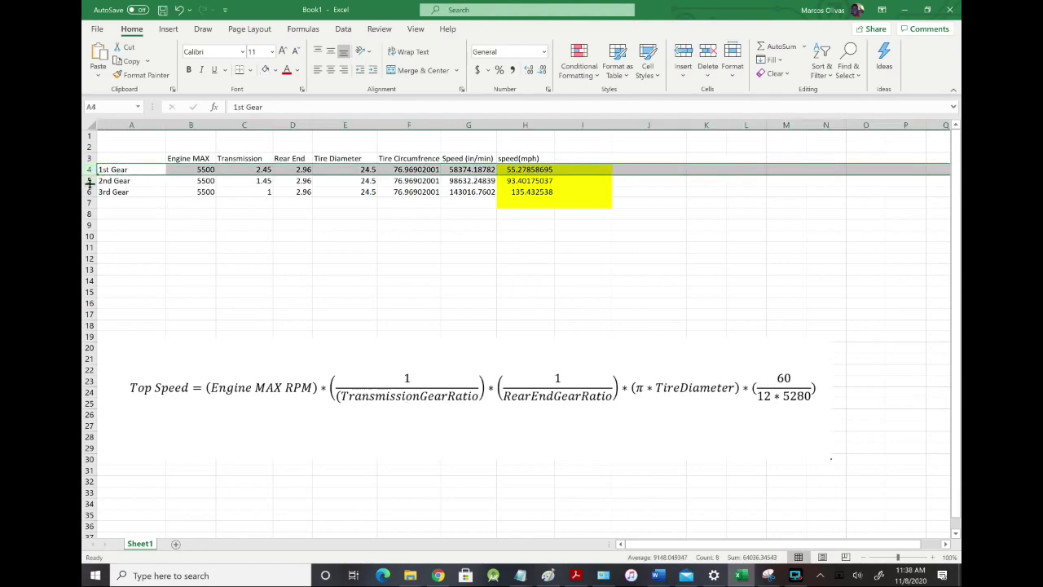
click(88, 181)
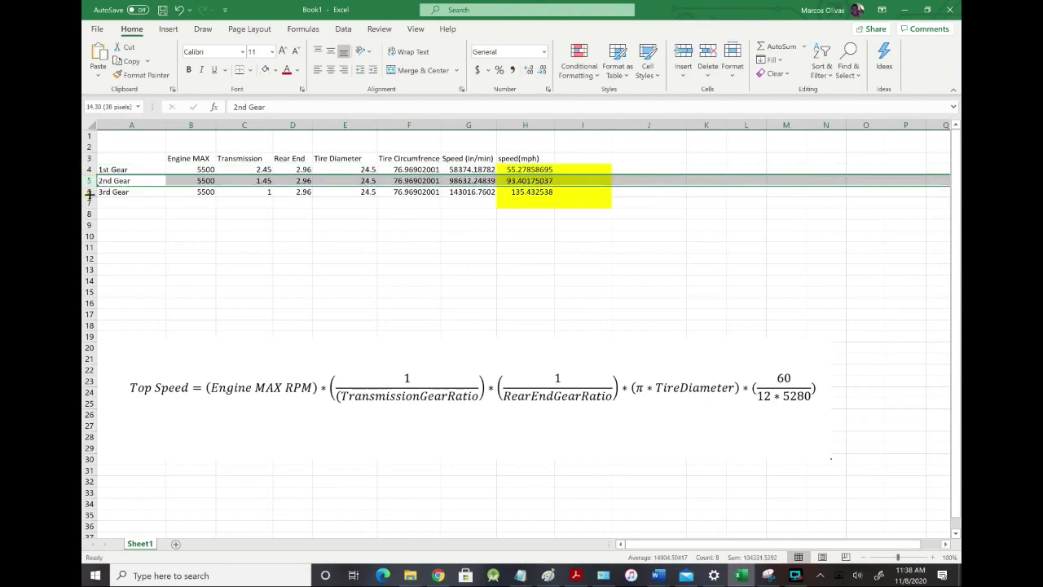
click(254, 168)
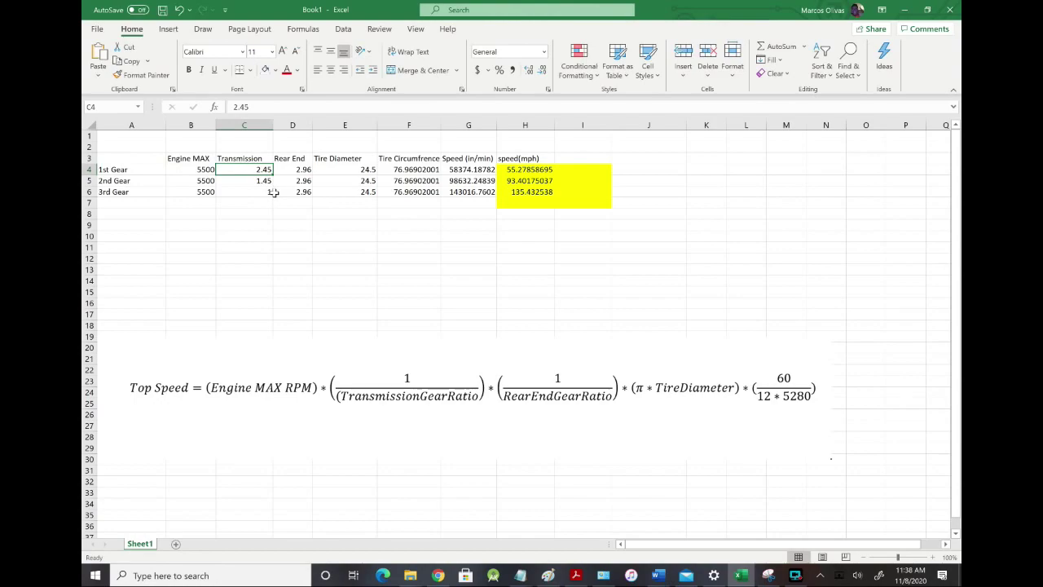
click(263, 181)
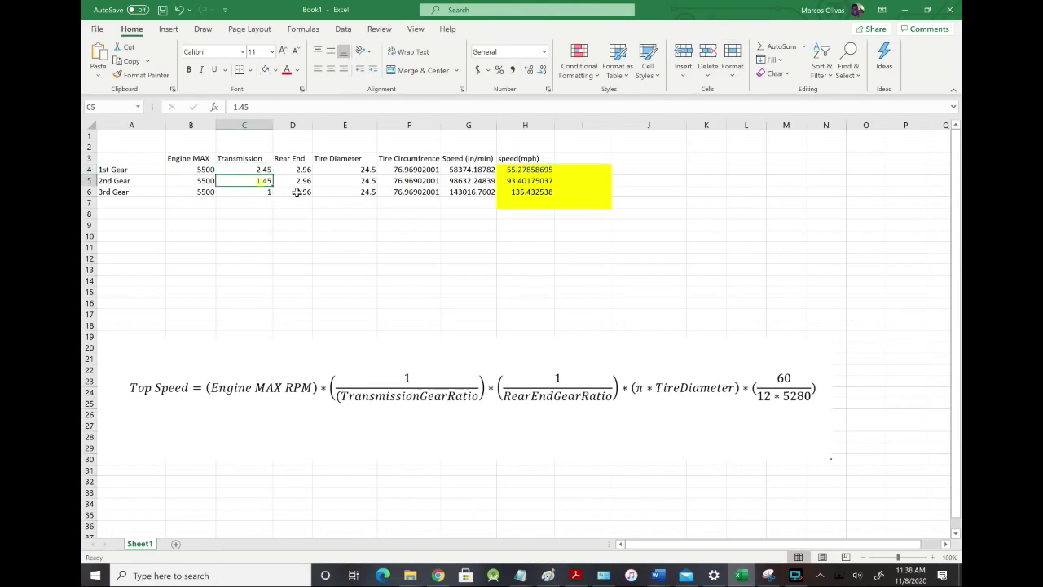
click(254, 192)
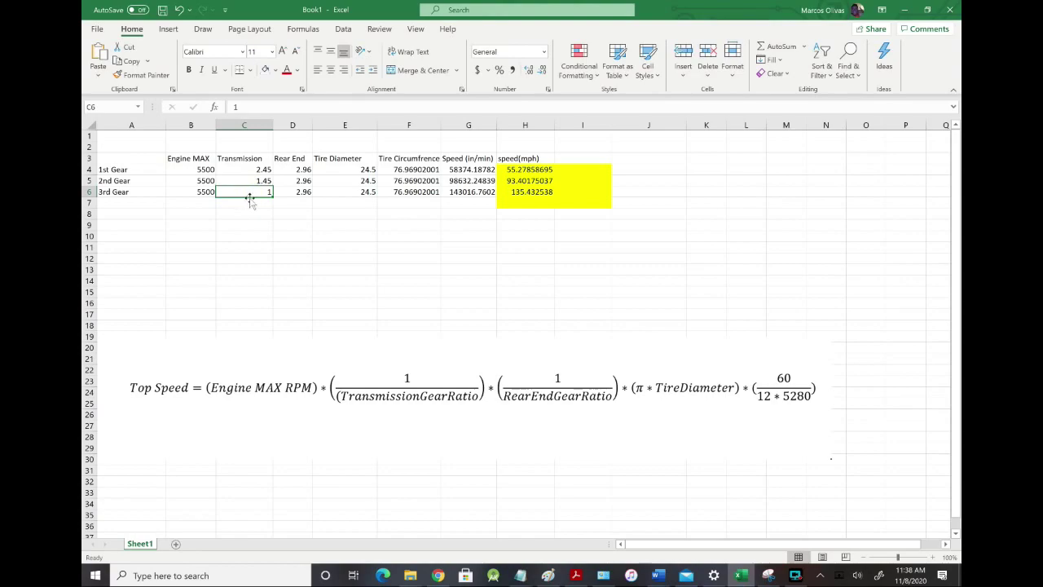
Step: Change the 1st Gear rear end ratio in D4 to 2.94 and fill it down through 3rd Gear
click(298, 171)
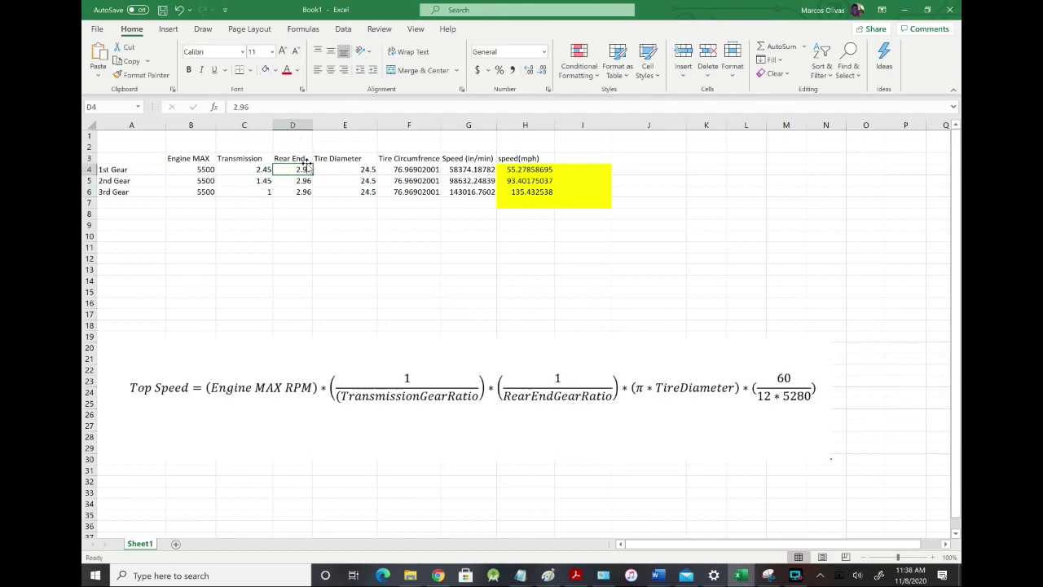
click(275, 109)
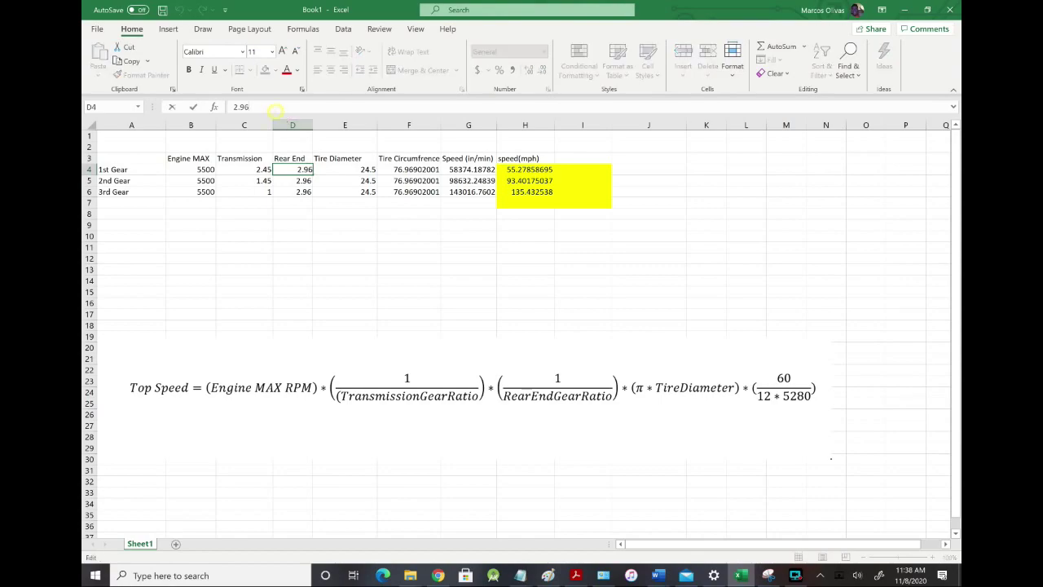
key(BackSpace)
text(4)
click(509, 215)
click(303, 171)
drag(312, 174, 312, 195)
click(322, 224)
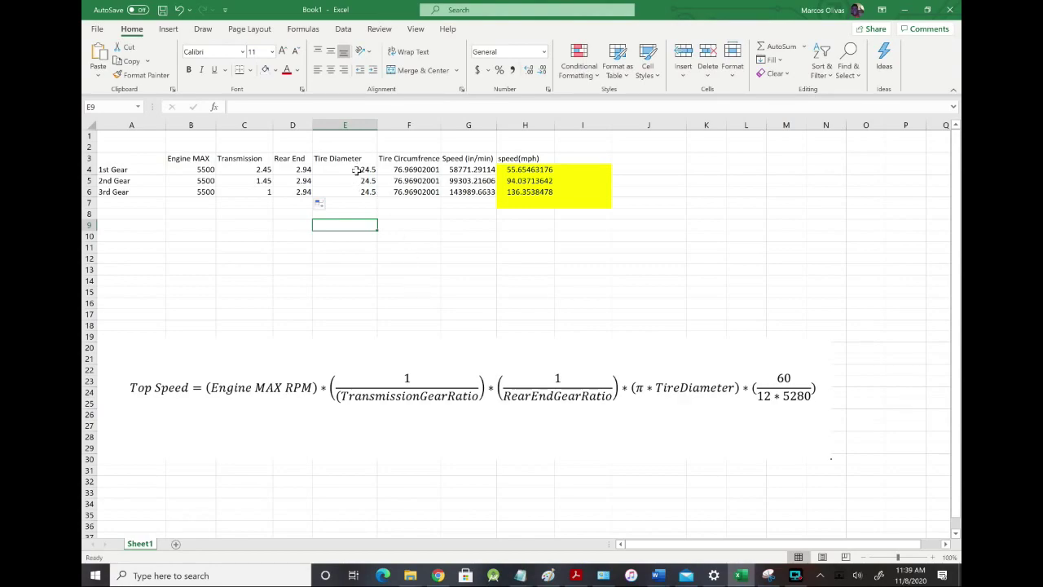
Step: Hide the tire circumference column, column F
click(415, 170)
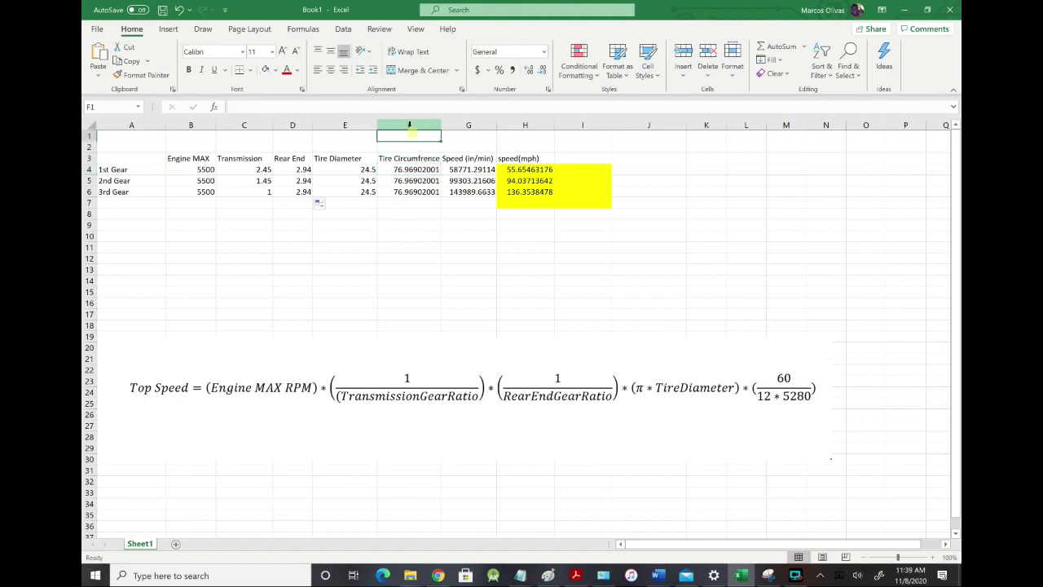
right_click(410, 127)
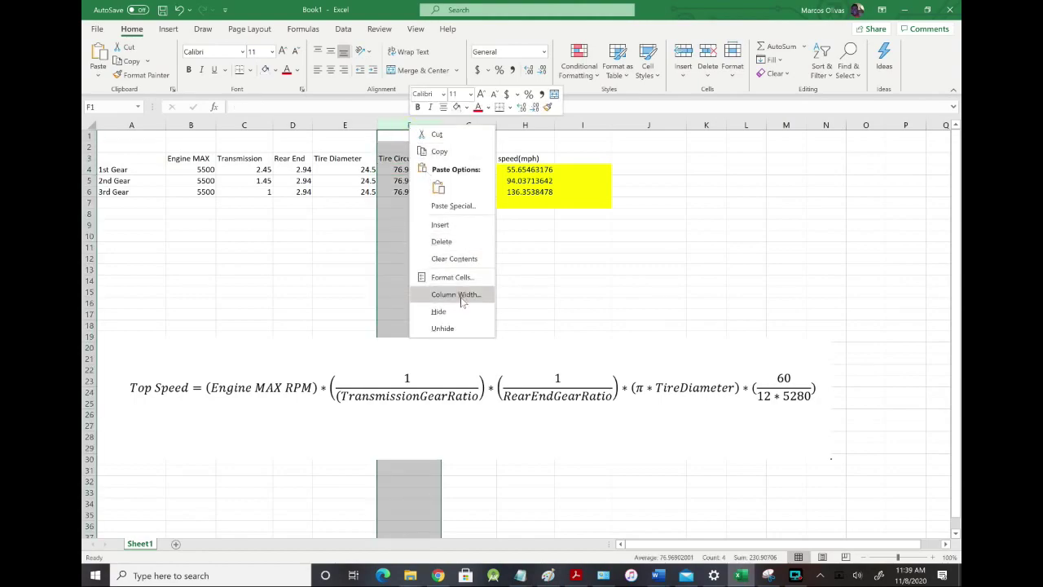
click(462, 312)
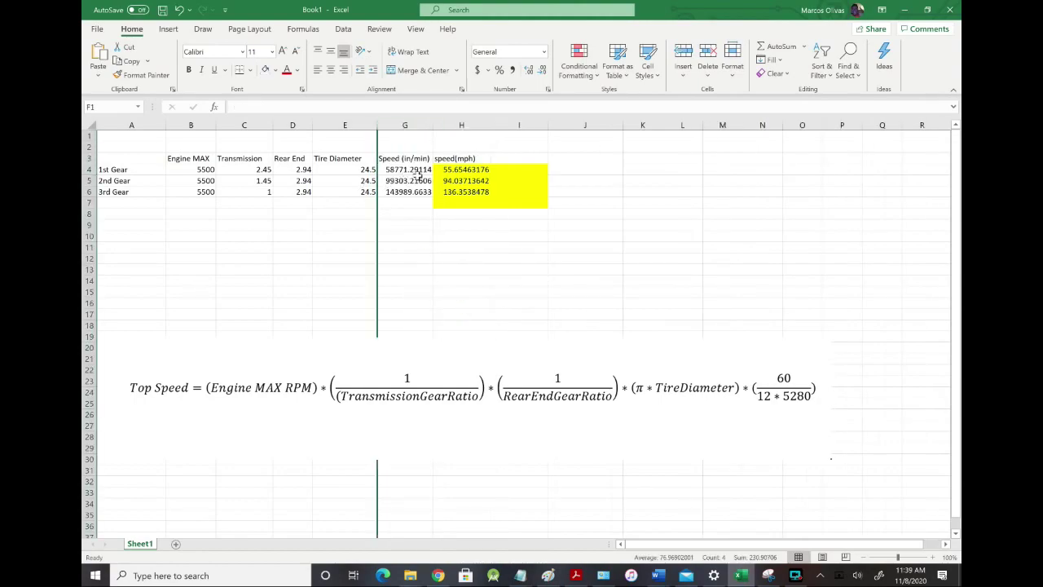
Step: Inspect the 1st Gear in/min speed formula in G4 and the mph speed formulas in H4 to H6
click(413, 169)
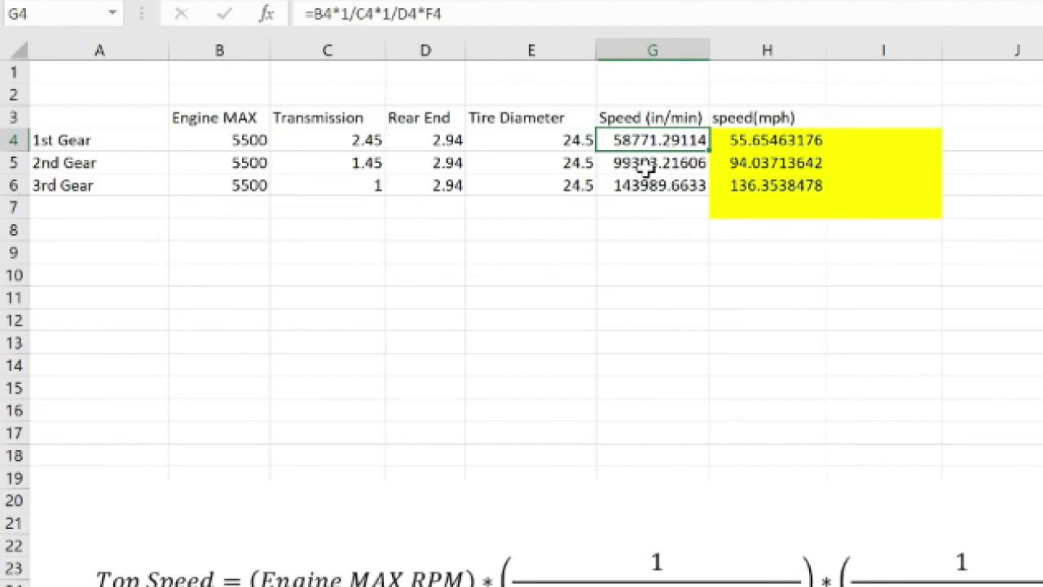
click(749, 144)
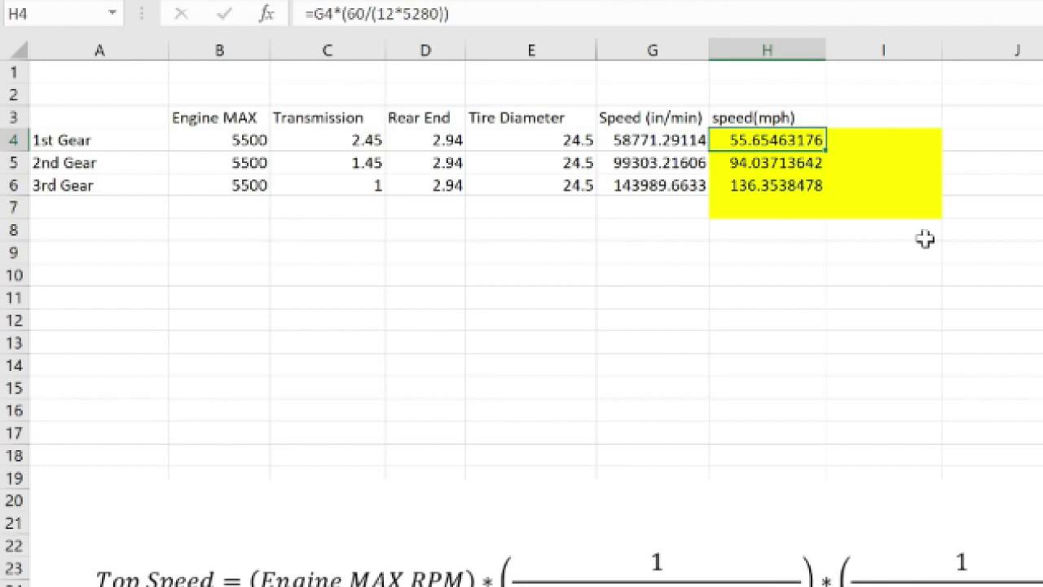
key(Down)
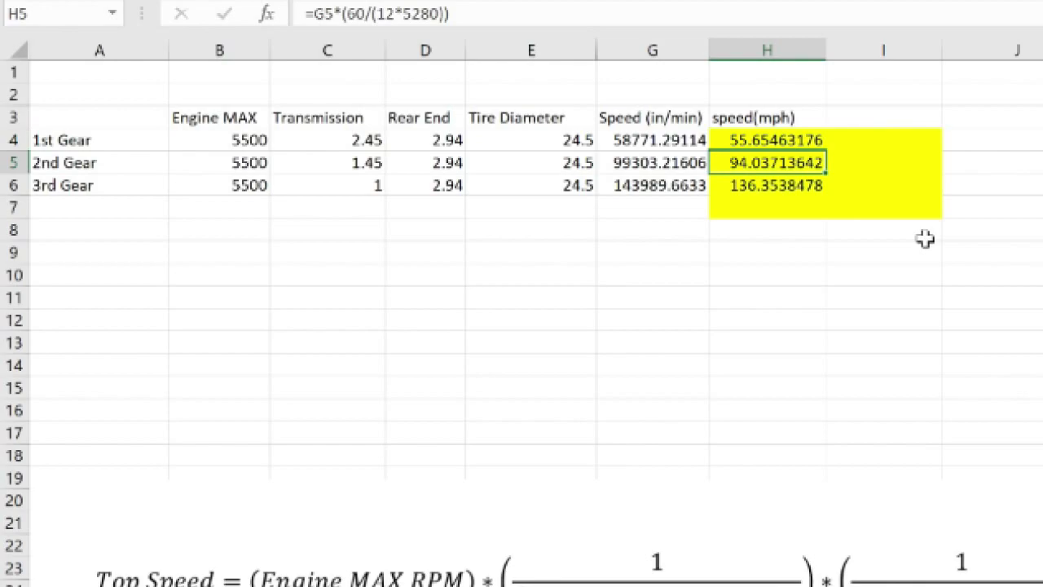
key(Down)
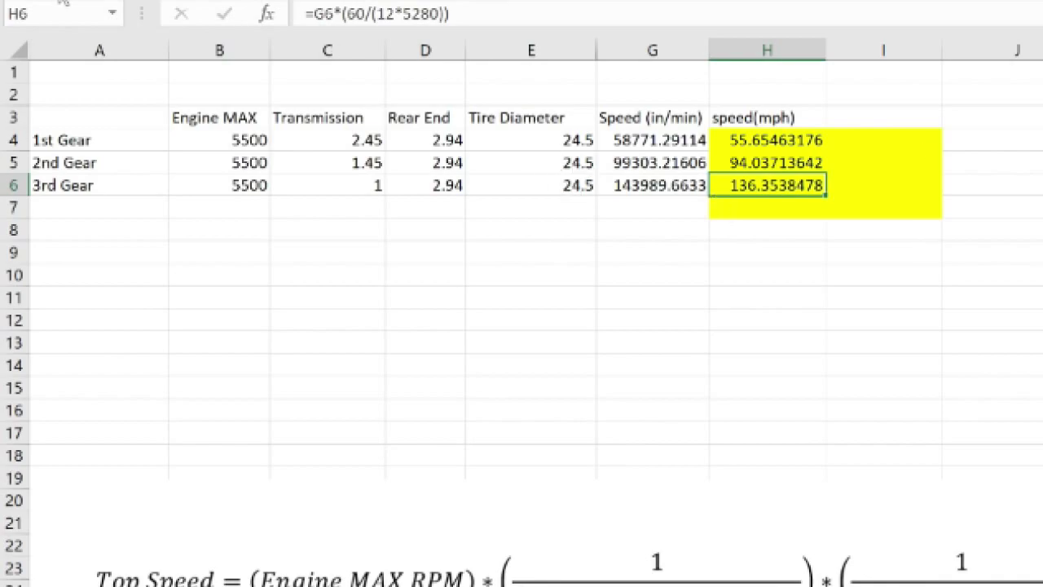
Step: Duplicate the gear table A3:H6, headers included, below the original starting at cell A9
drag(108, 122, 760, 185)
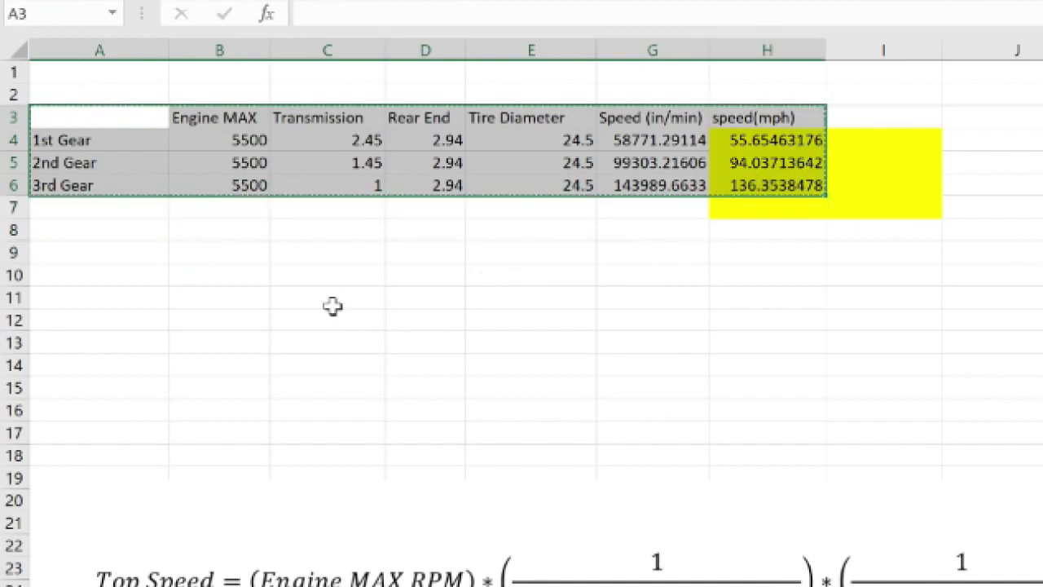
key(ctrl+c)
click(91, 255)
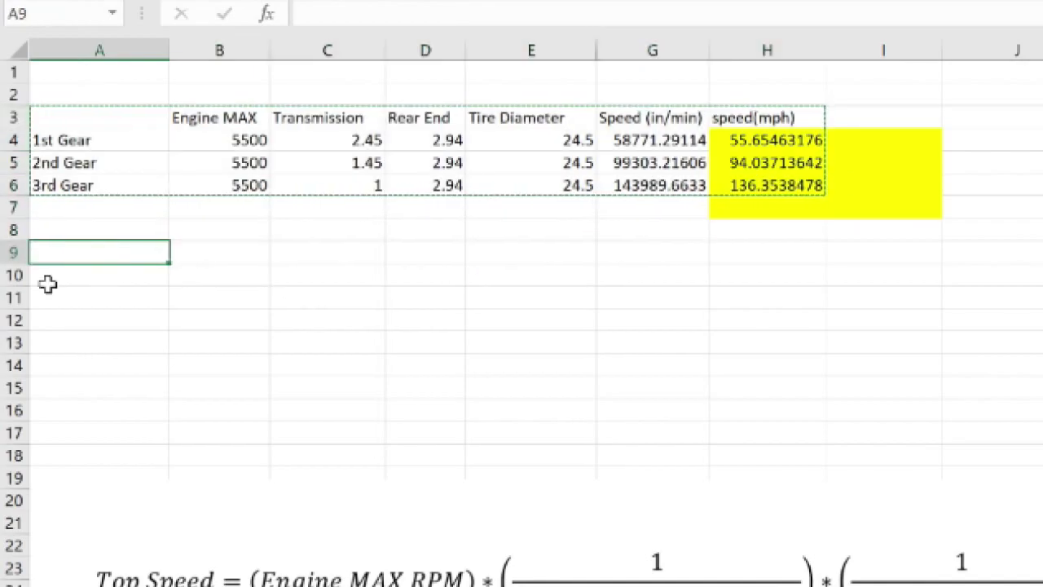
click(57, 251)
key(ctrl+v)
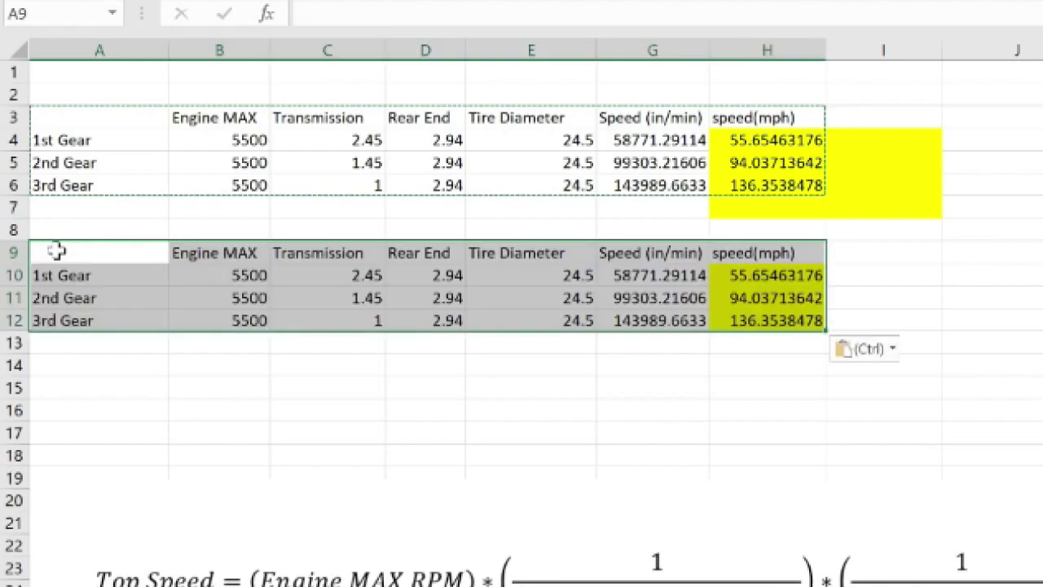
click(570, 386)
Step: In the copied table, set the 1st Gear rear end ratio in D10 to 4.1 and fill it down to D12
click(444, 275)
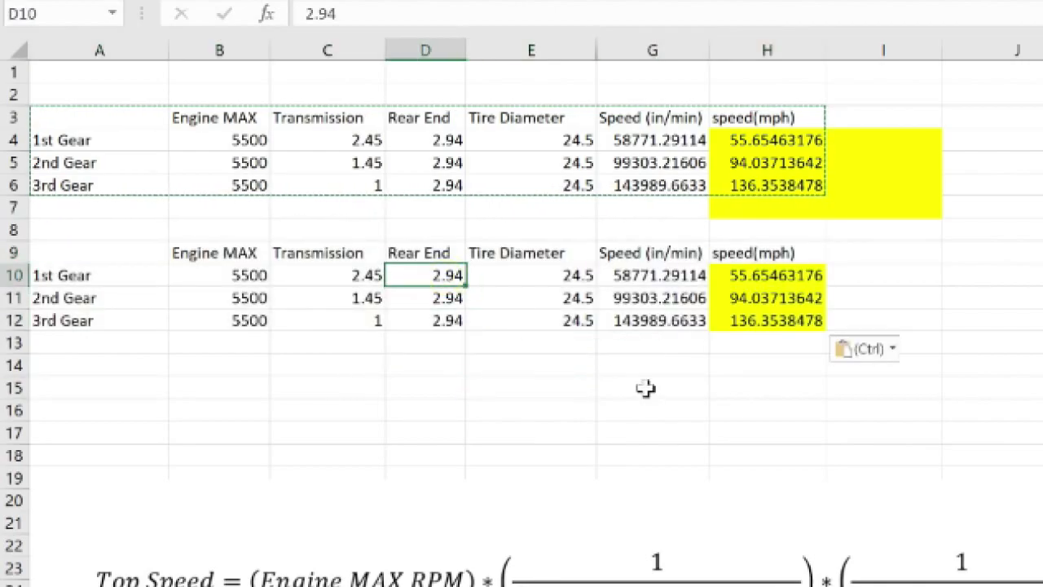
text(5)
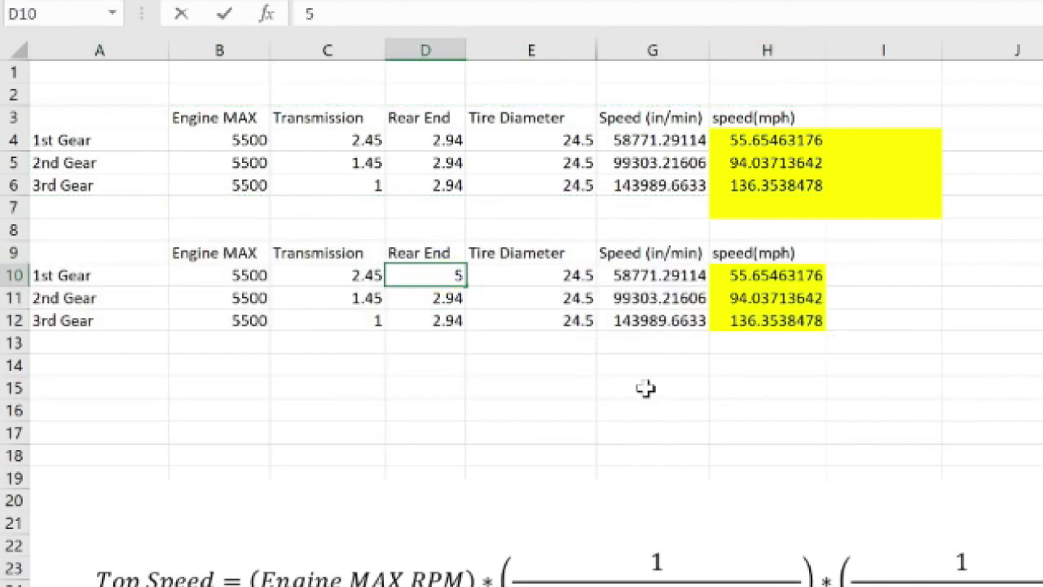
key(BackSpace)
text(4.1)
key(Return)
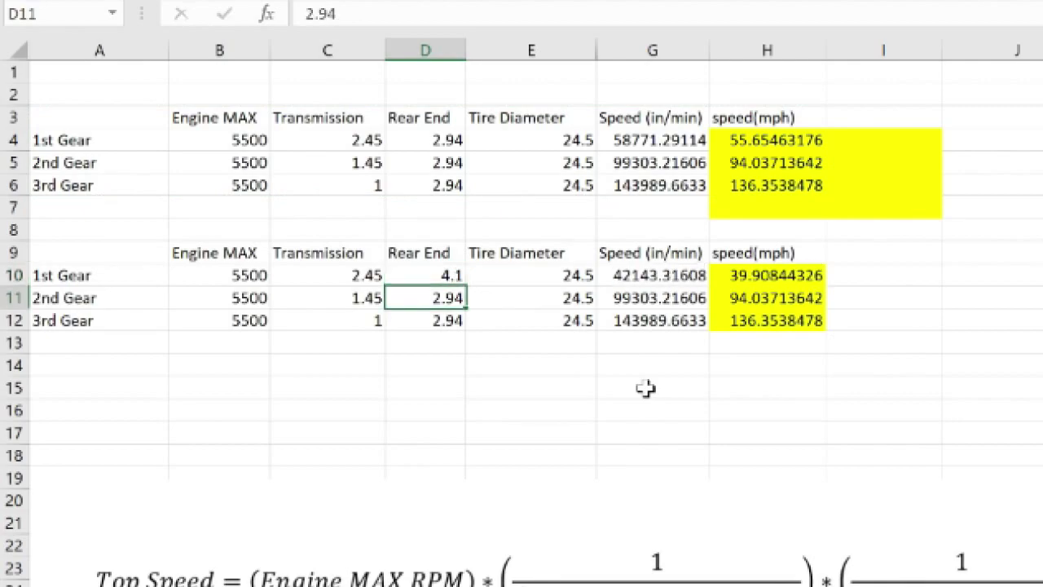
click(444, 274)
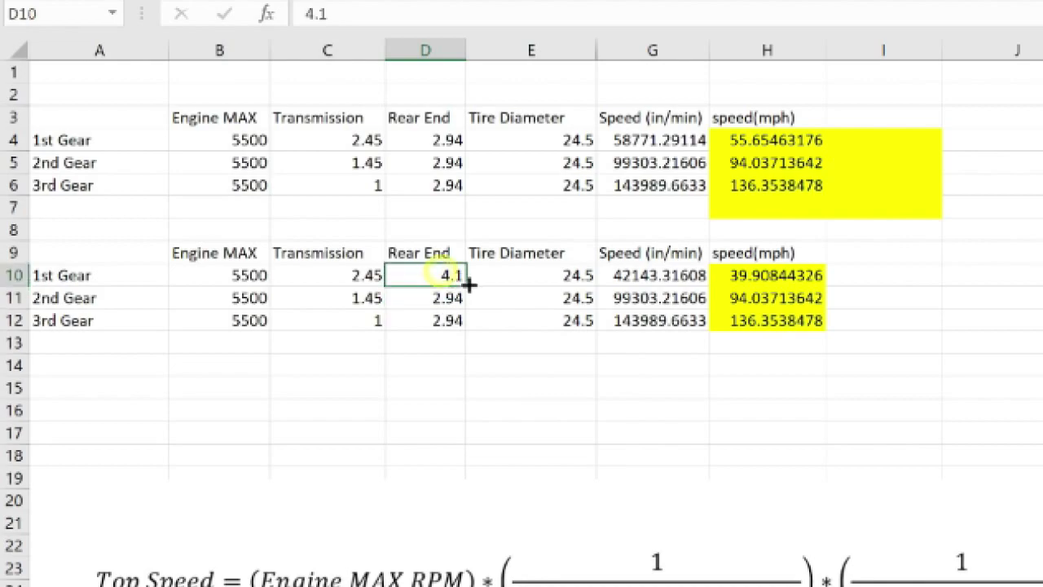
drag(466, 286, 471, 331)
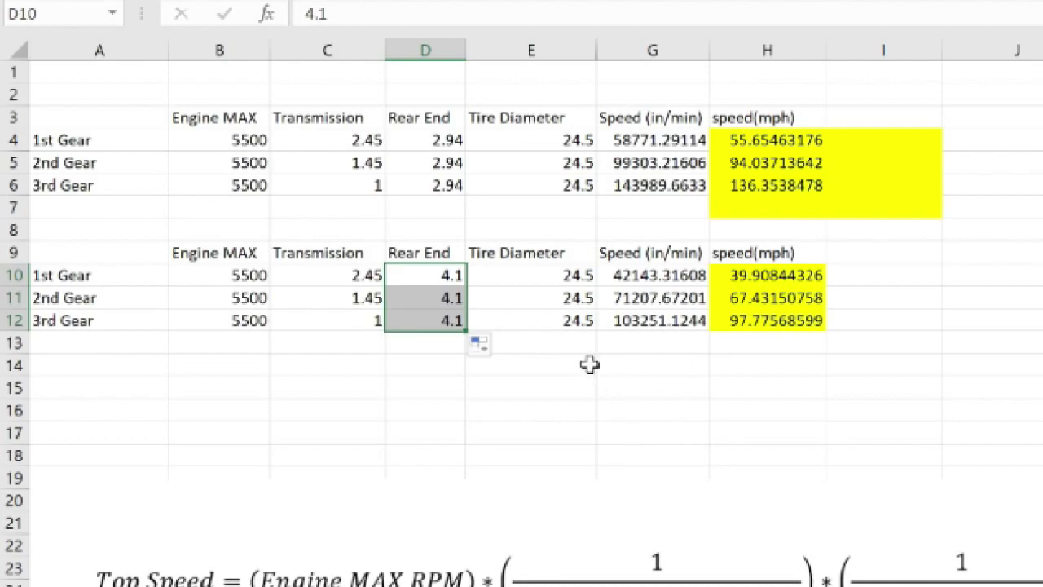
Step: Examine the 1st and 3rd Gear mph speeds in the lower table, cells H10 and H12
click(781, 275)
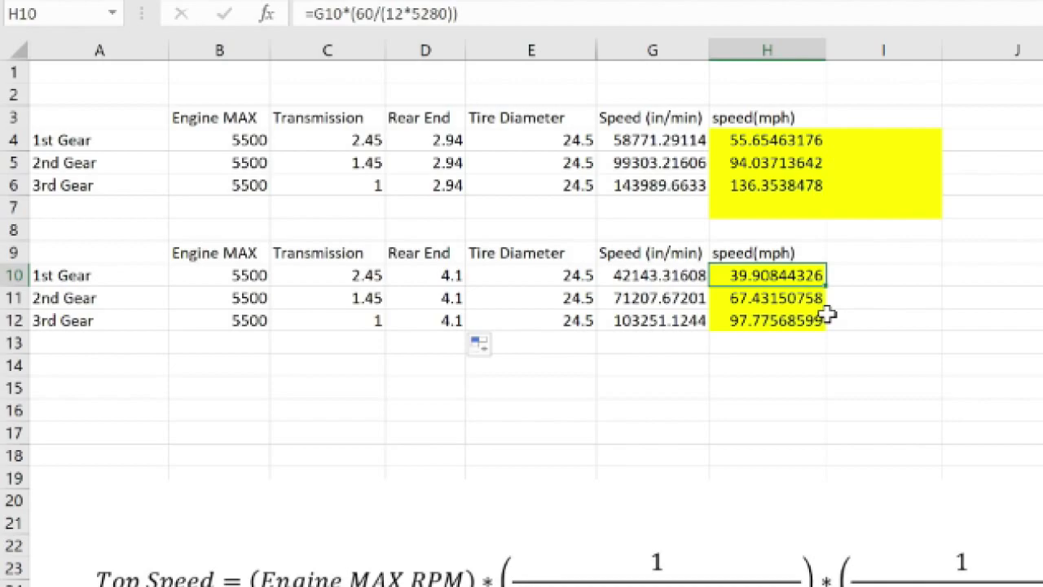
right_click(425, 364)
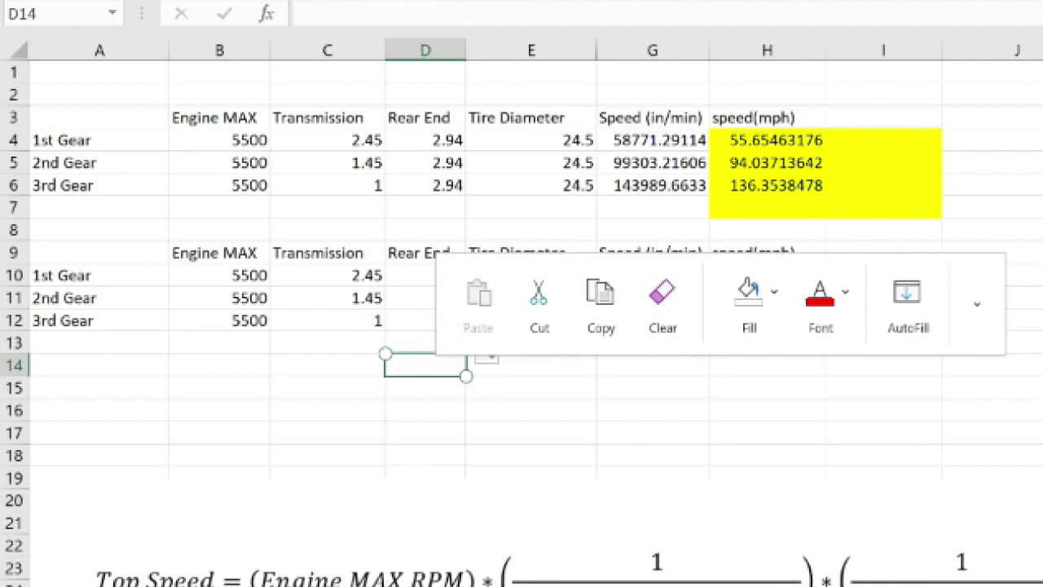
click(680, 427)
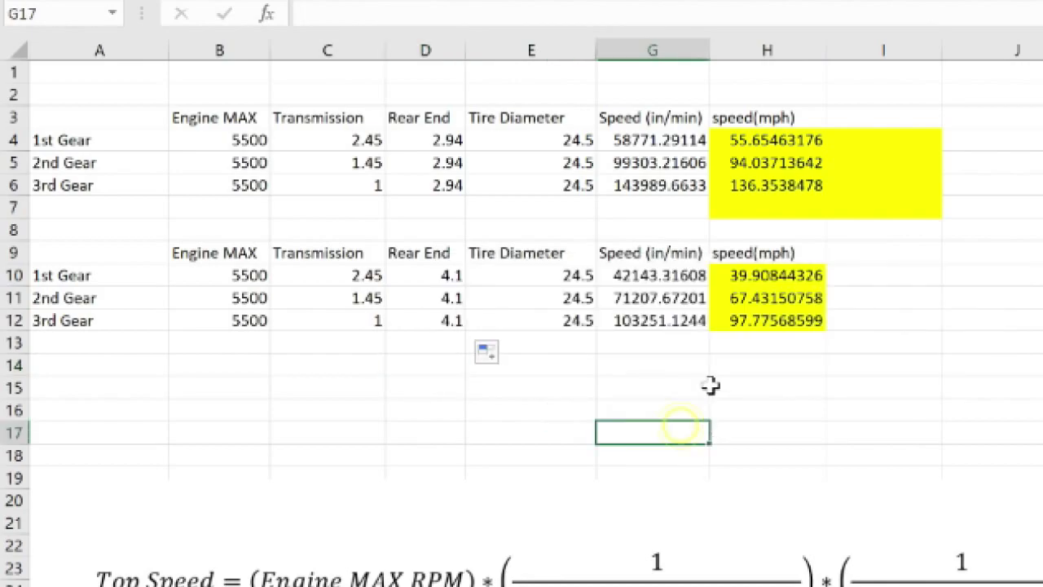
click(760, 322)
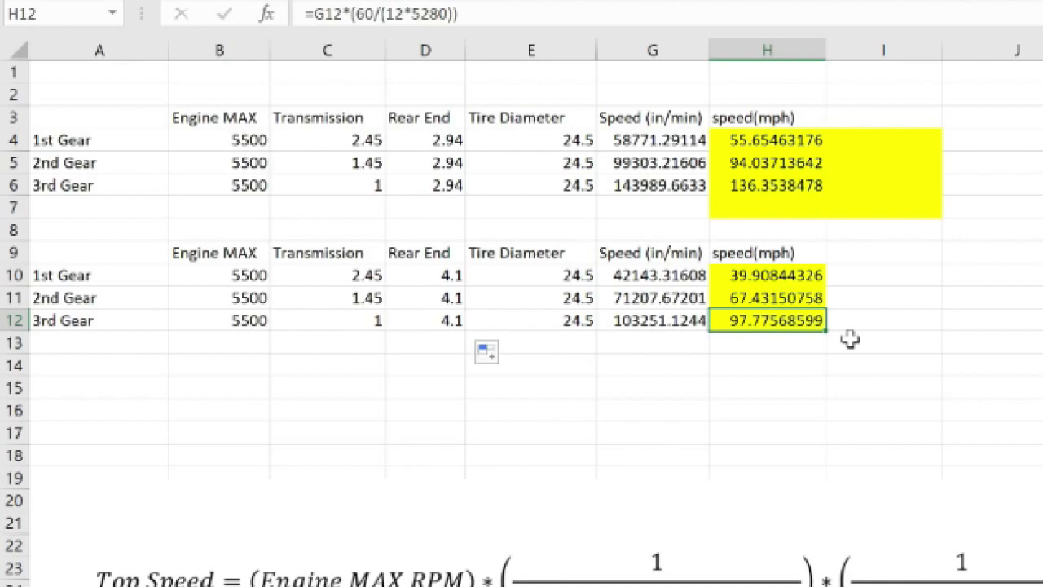
Step: Use Goal Seek to bring the upper table's 3rd Gear mph speed in H6 to 70 by changing the engine RPM in B6
click(767, 186)
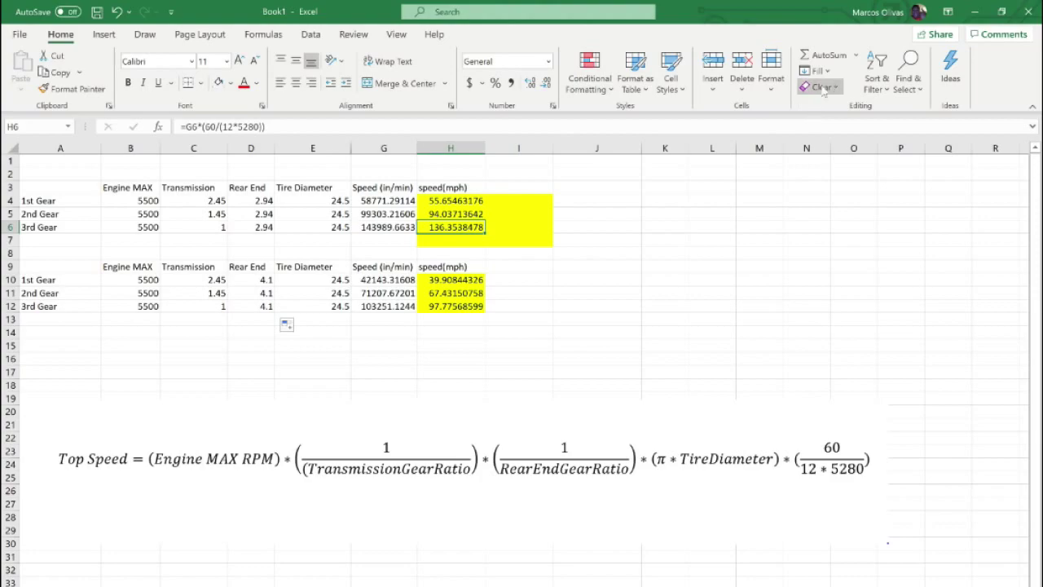
click(310, 35)
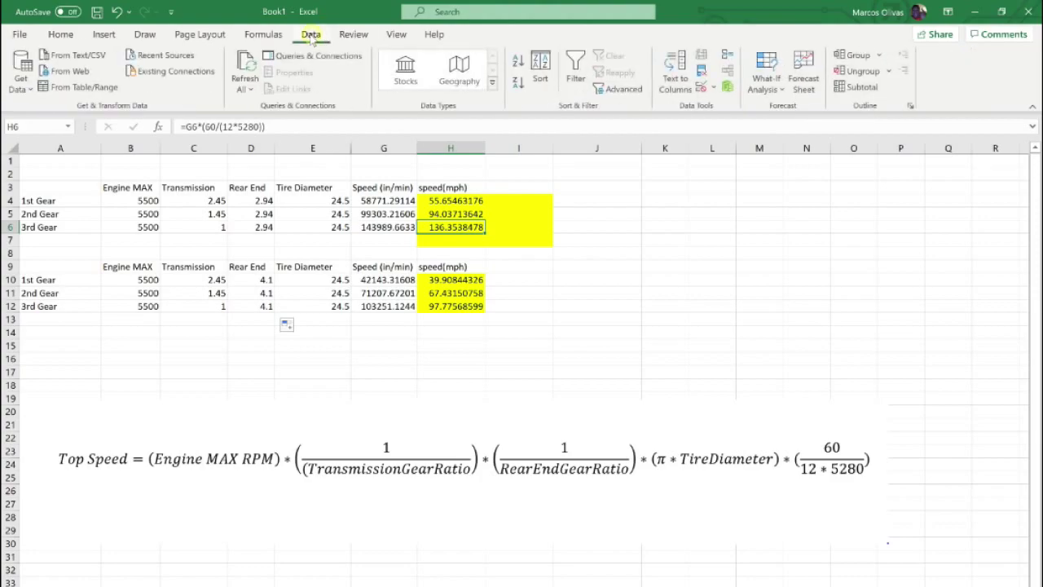
click(780, 90)
click(794, 129)
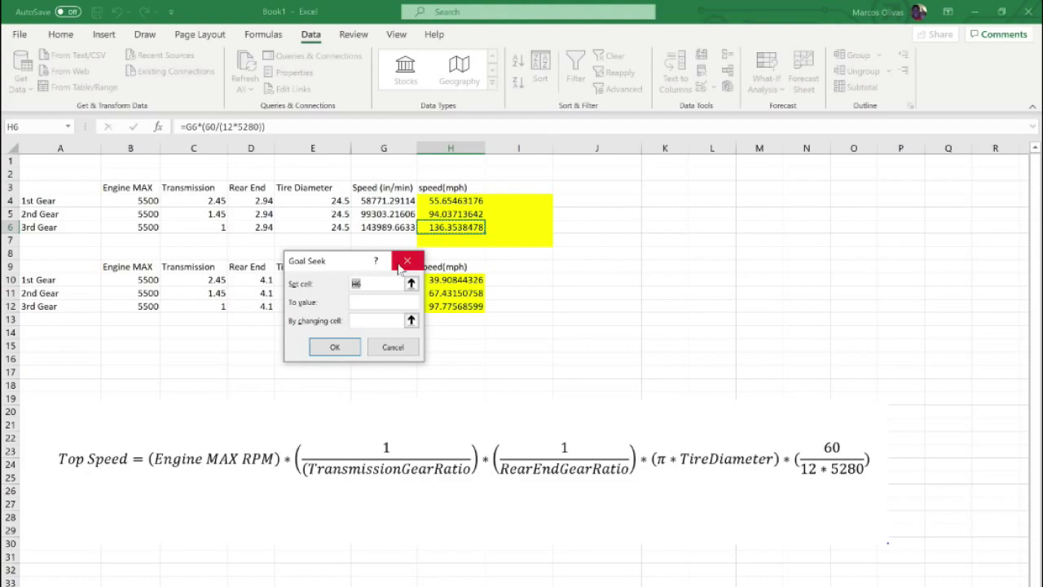
click(388, 301)
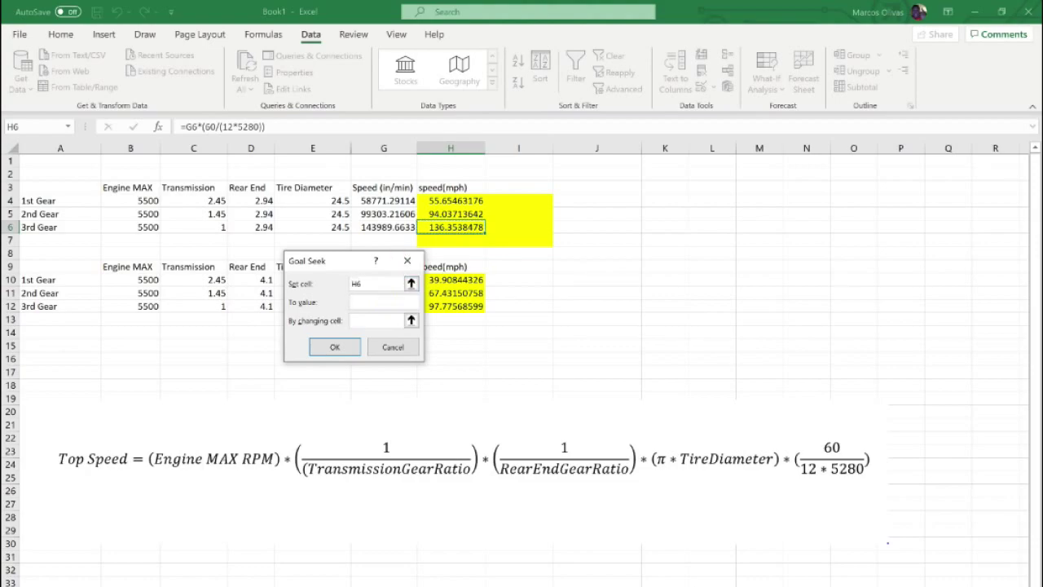
text(70)
click(389, 320)
click(137, 225)
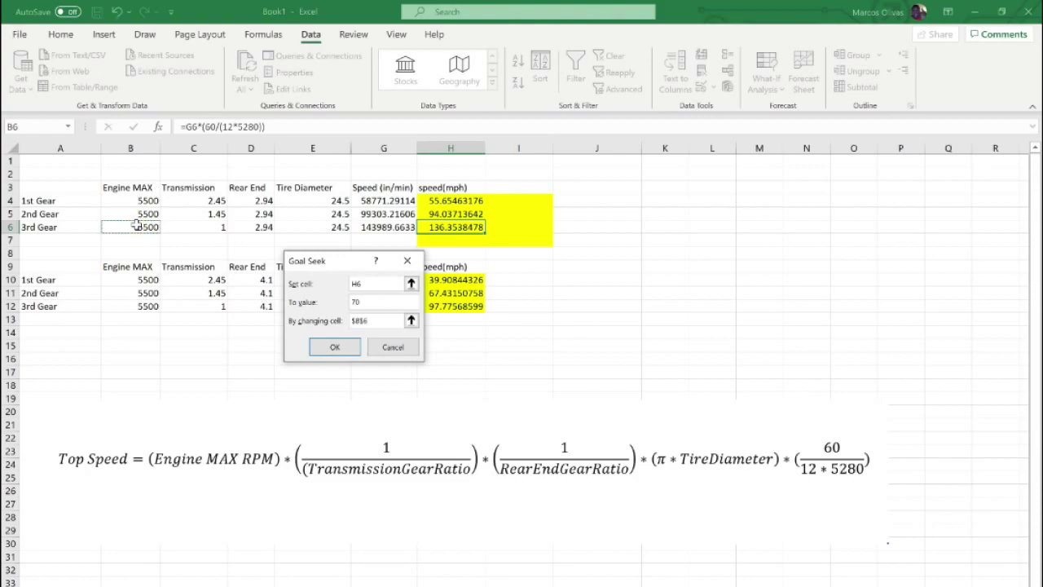
key(Return)
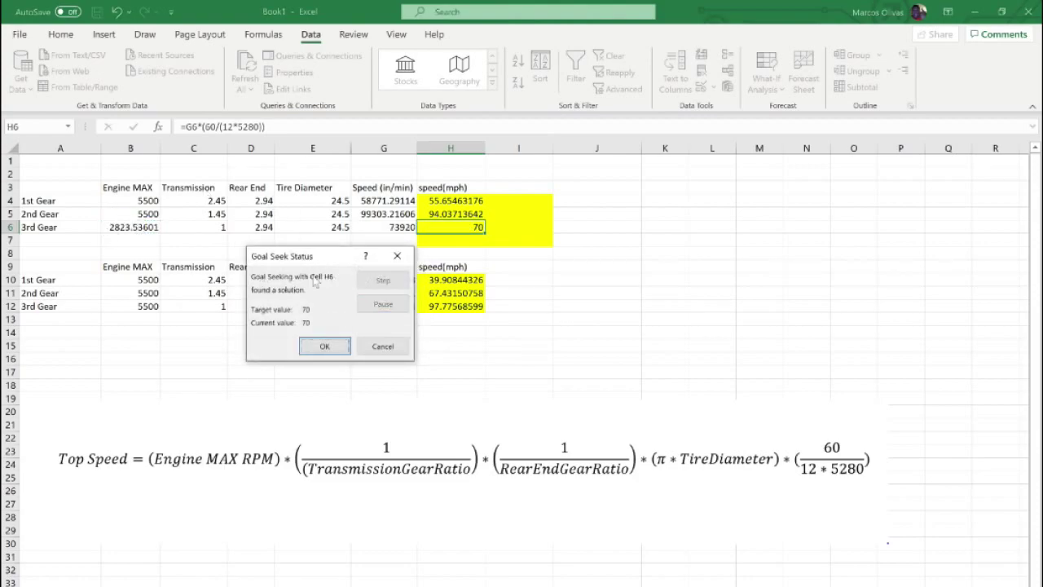
click(325, 347)
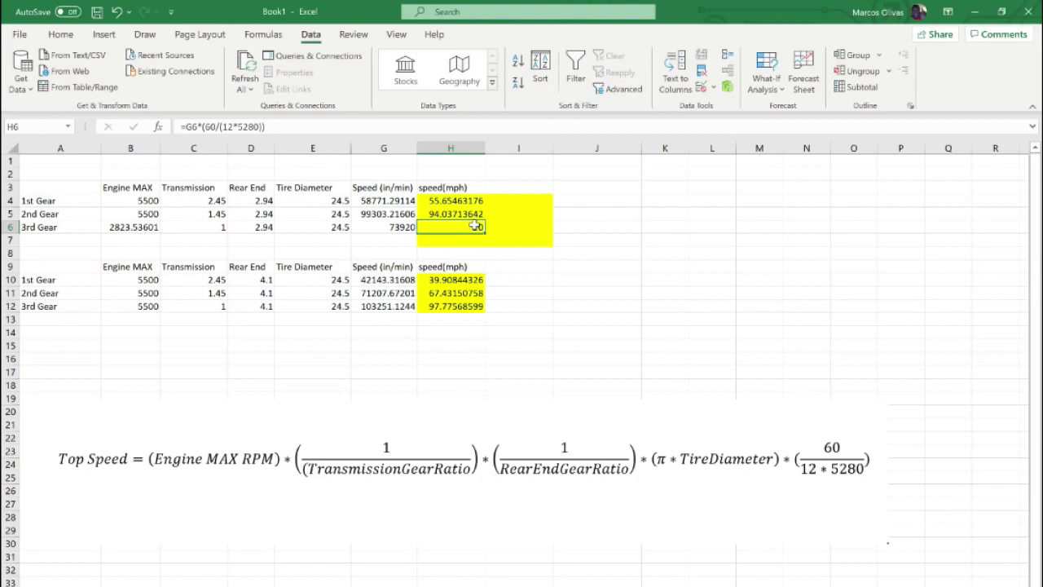
Step: Use Goal Seek to bring the lower table's 3rd Gear mph speed in H12 to 70 by changing the engine RPM in B12
click(454, 305)
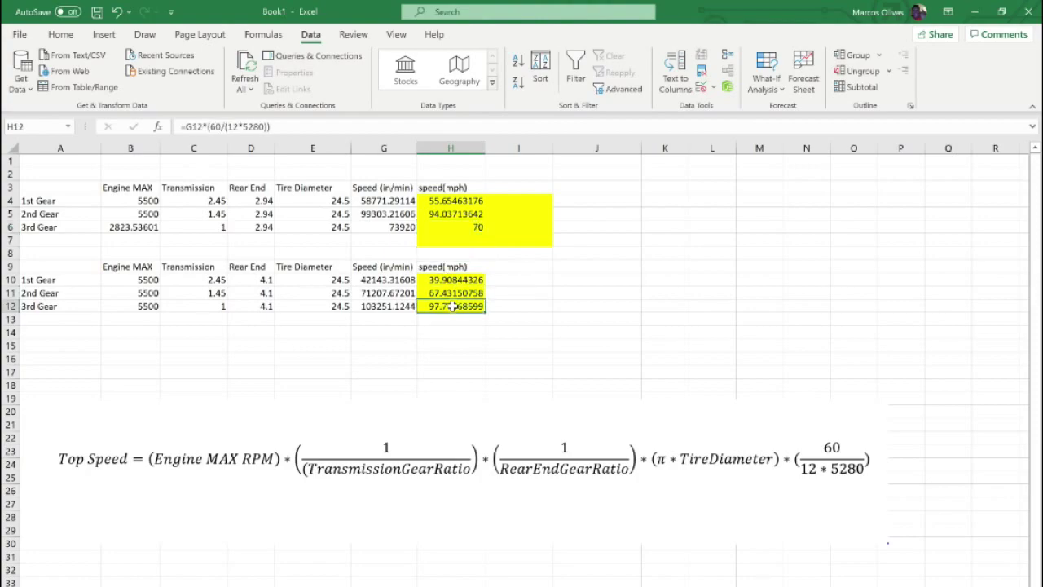
click(764, 88)
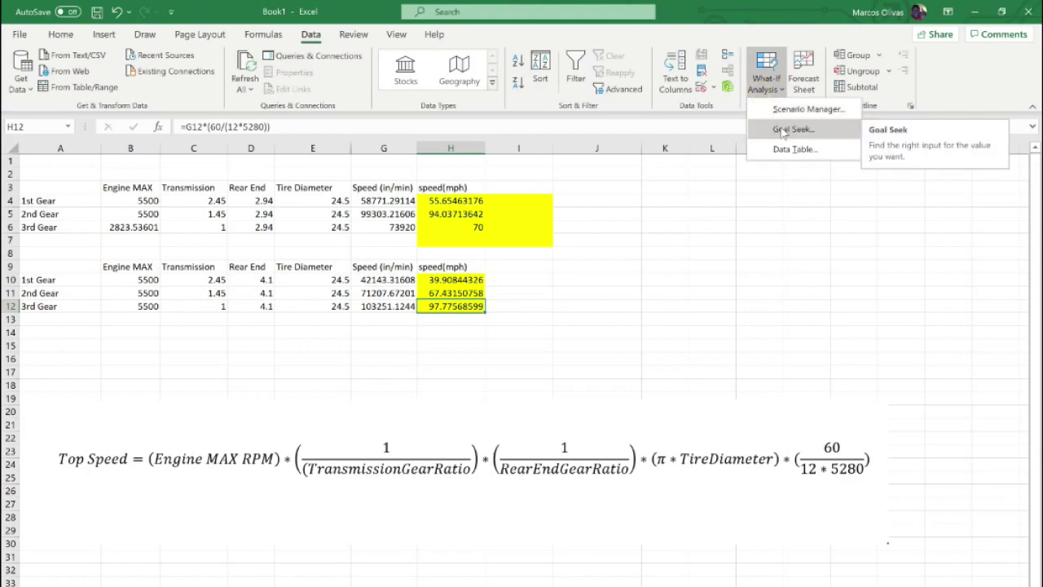
click(783, 130)
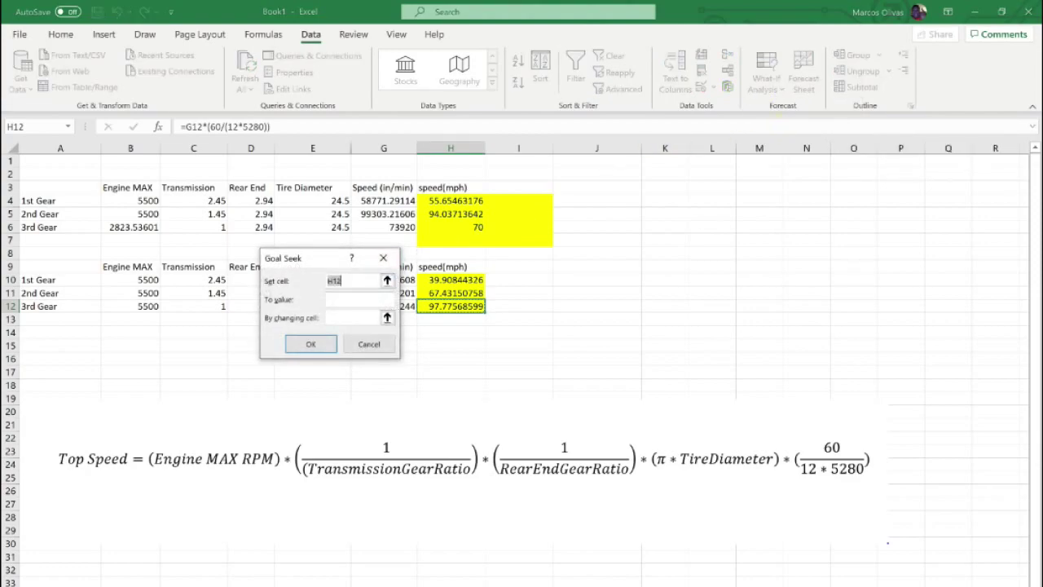
key(Tab)
text(70)
click(339, 317)
click(147, 306)
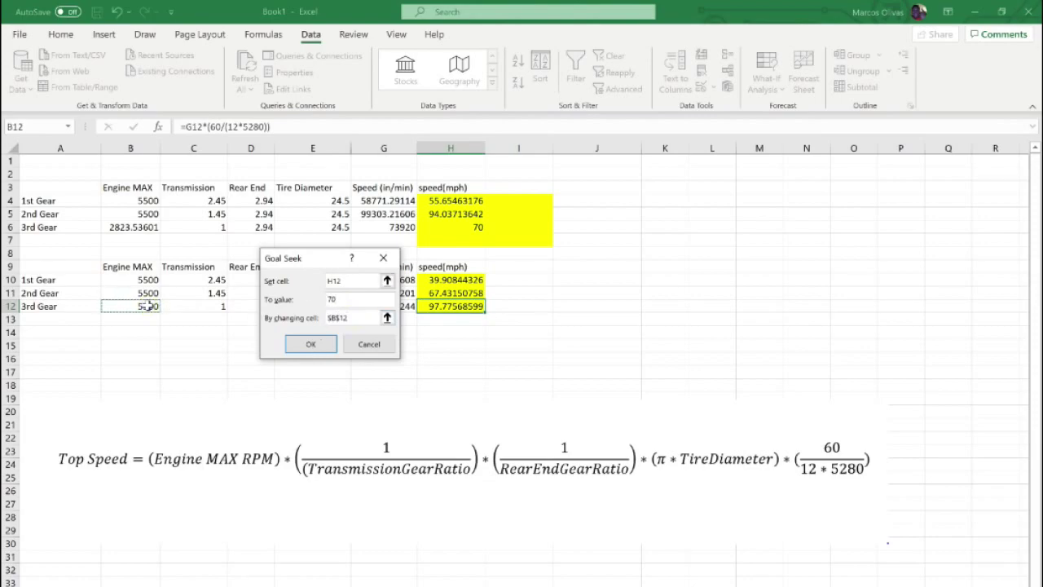
key(Return)
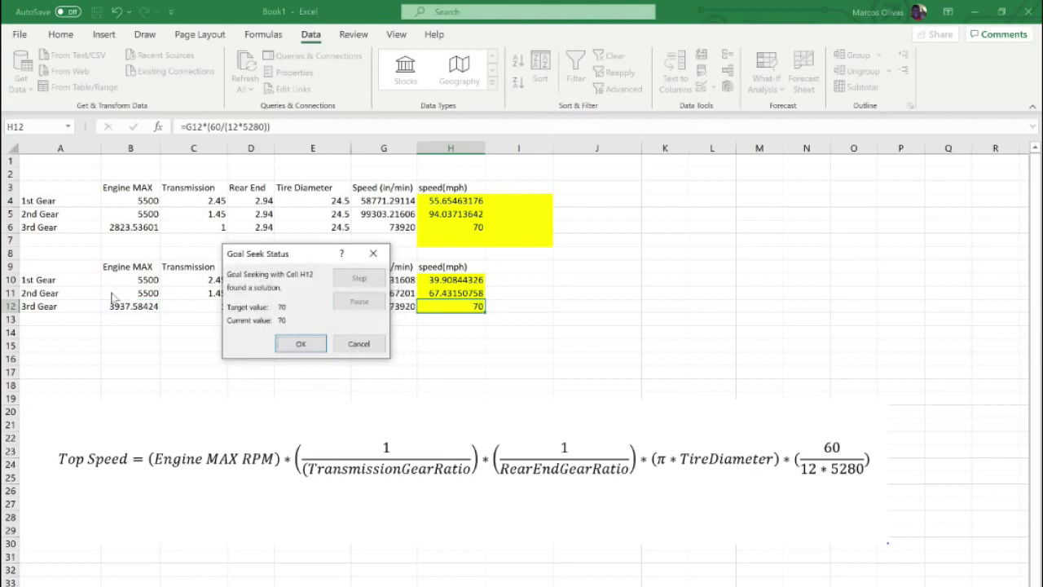
click(301, 344)
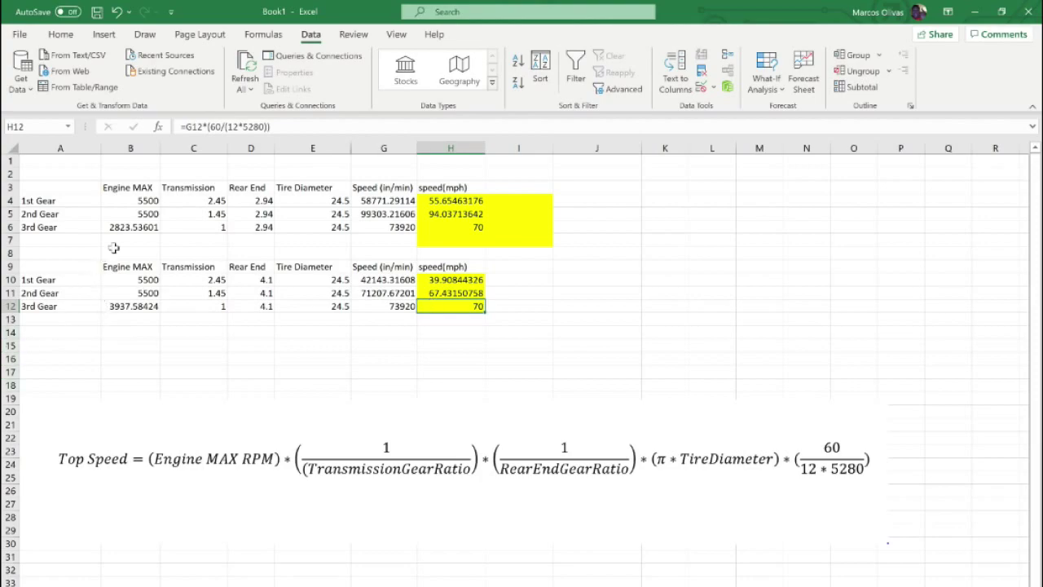
Step: Set the lower table's 3rd Gear engine RPM in B12 back to 5500
click(140, 307)
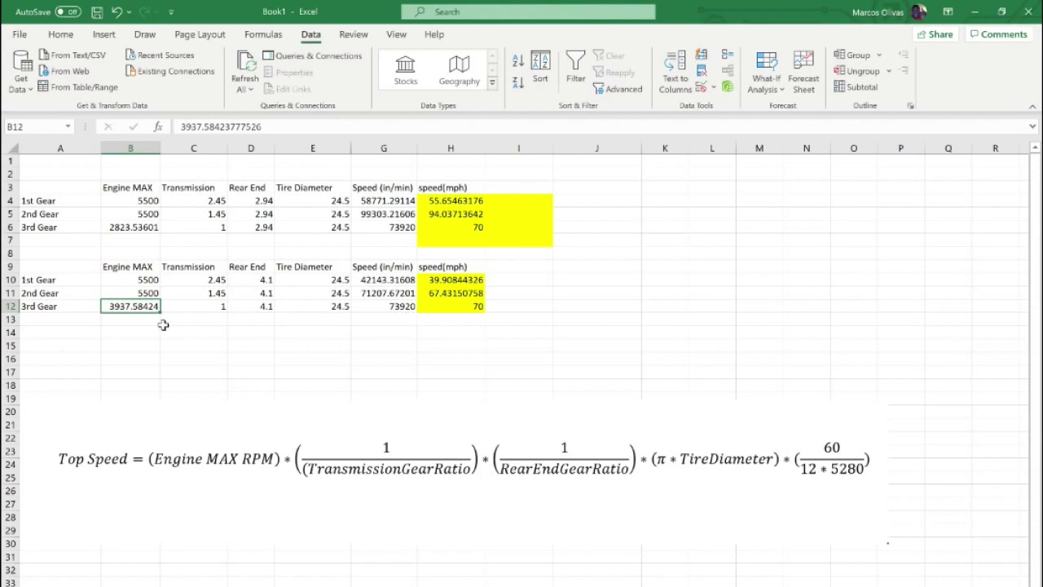
text(5500)
key(Return)
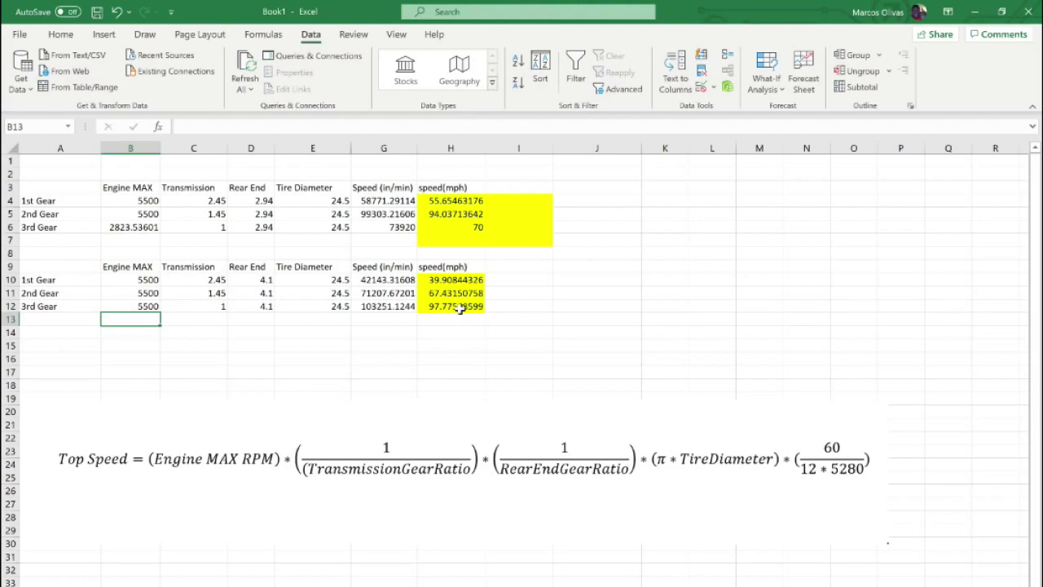
Step: Set the lower table's 1st Gear rear end ratio in D10 to 3.55 and fill it down to D12
click(268, 282)
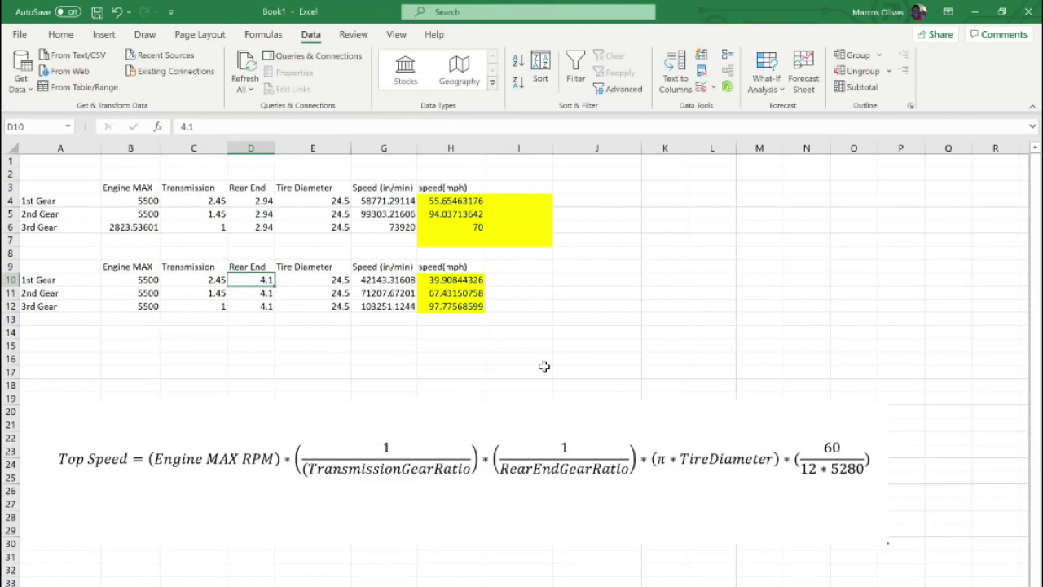
text(3.55)
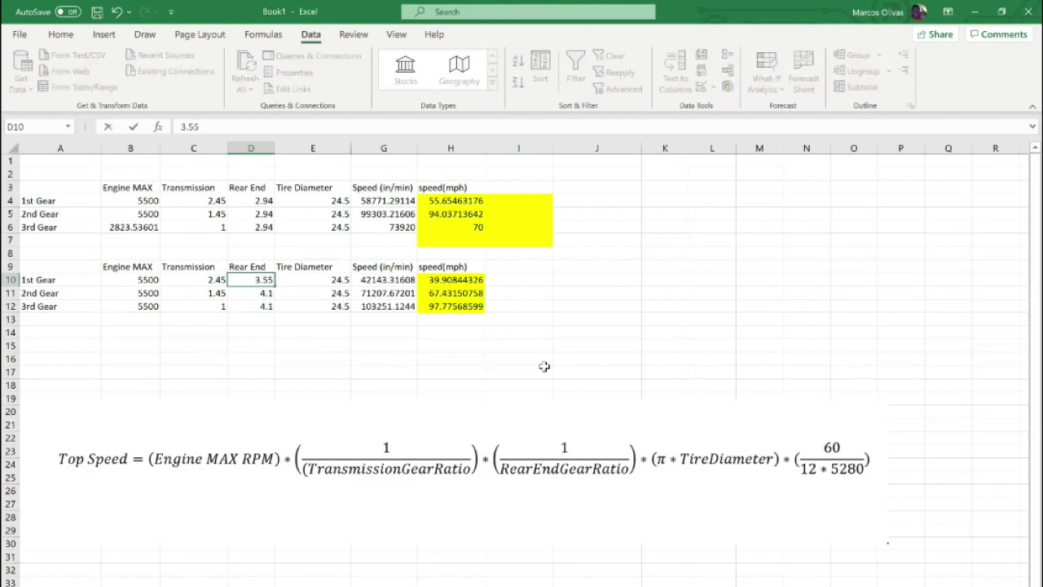
key(Return)
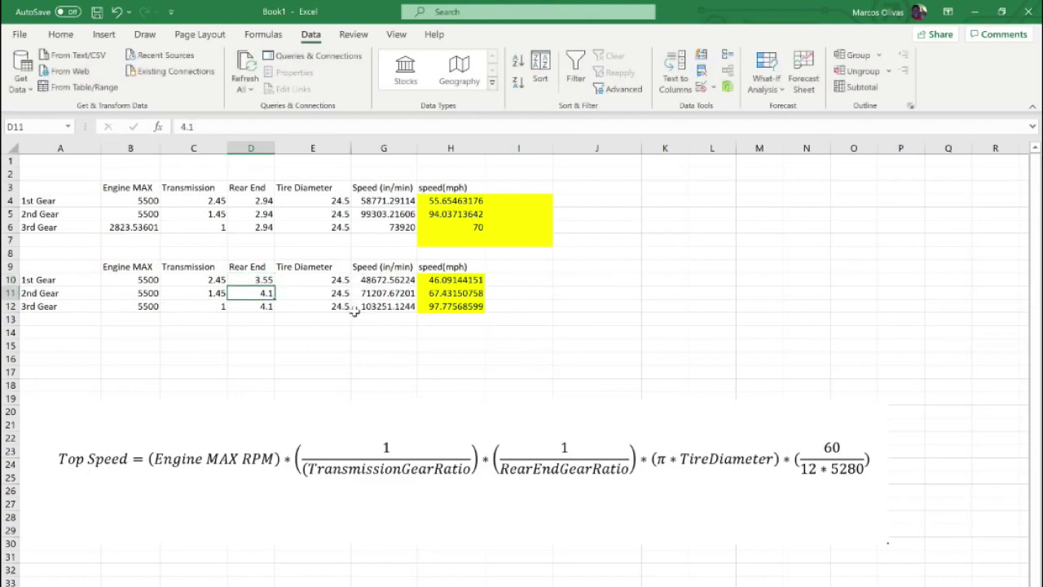
click(263, 282)
drag(275, 280, 278, 311)
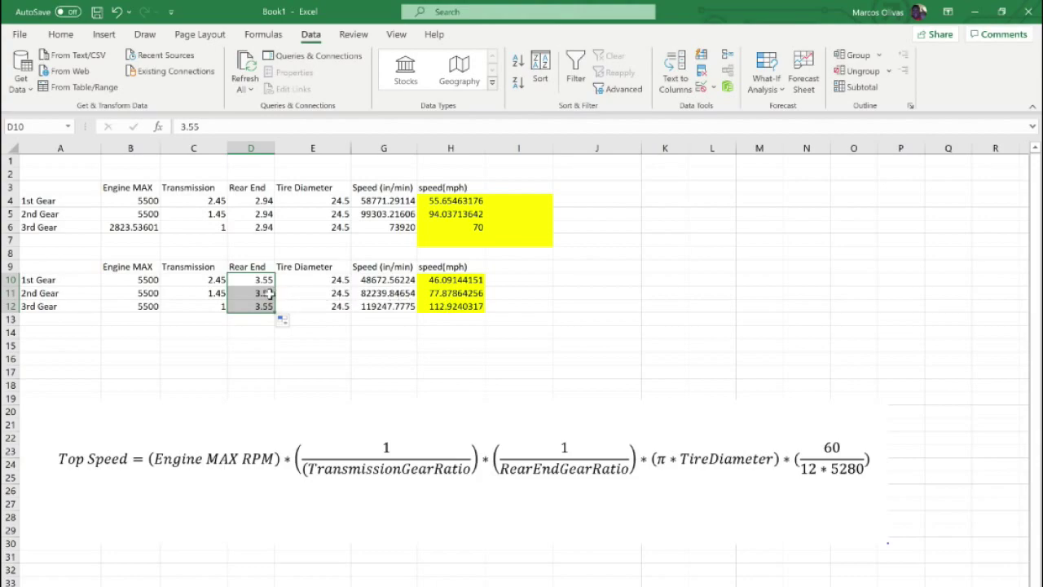
Step: Return the lower table's rear end ratio to 4.10 in D10 and fill it down through D12
text(4.10)
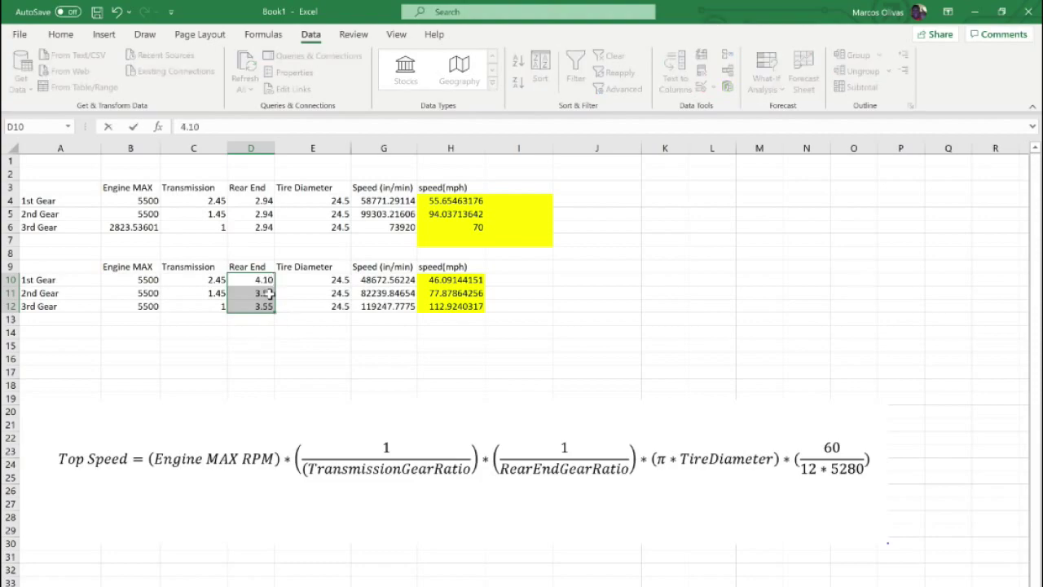
key(Return)
click(258, 280)
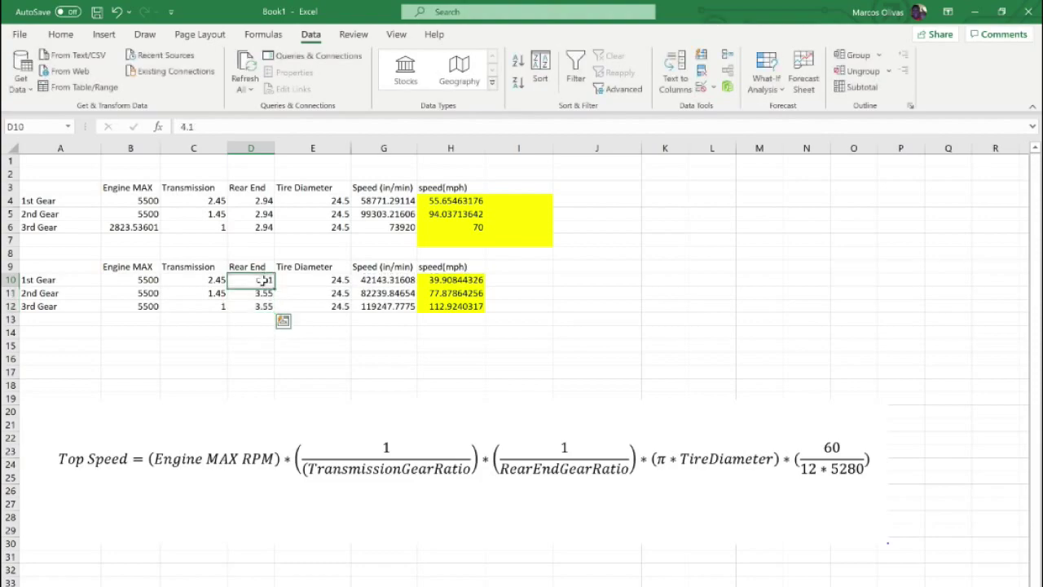
drag(274, 286, 275, 319)
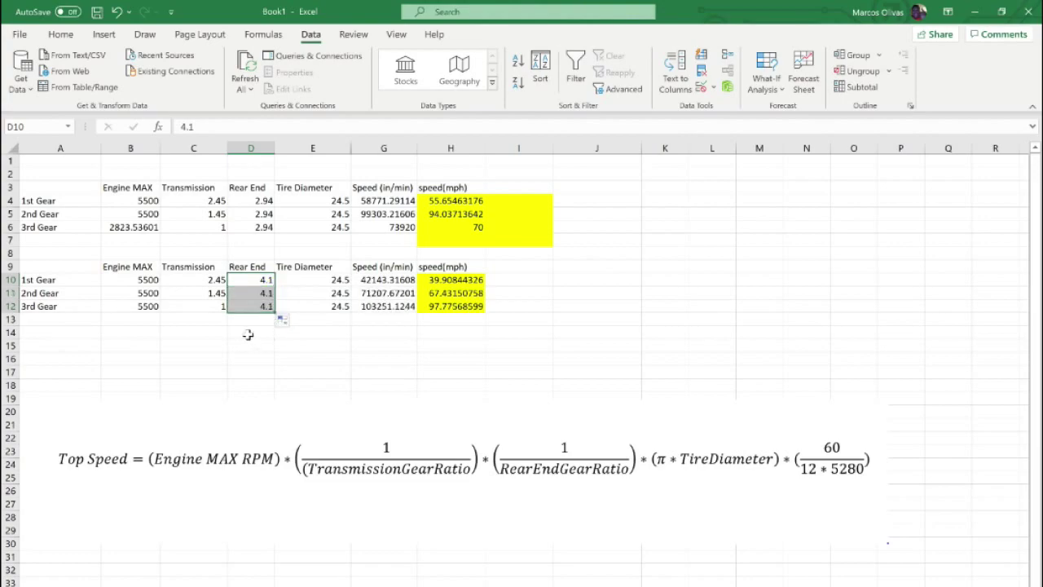
click(249, 329)
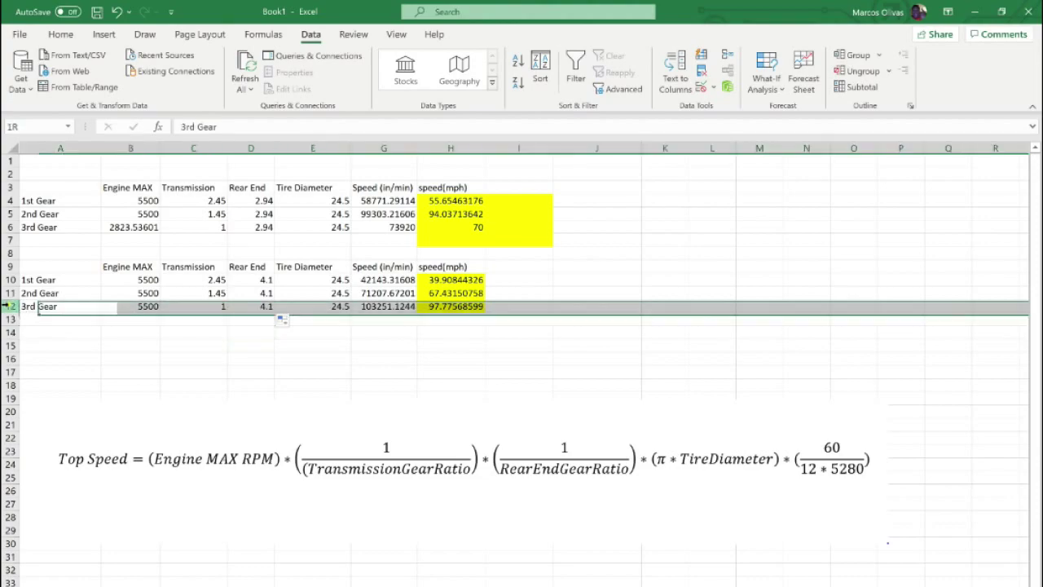
Step: Copy the lower table's entire 3rd Gear row 12 into row 13
click(7, 306)
key(ctrl+c)
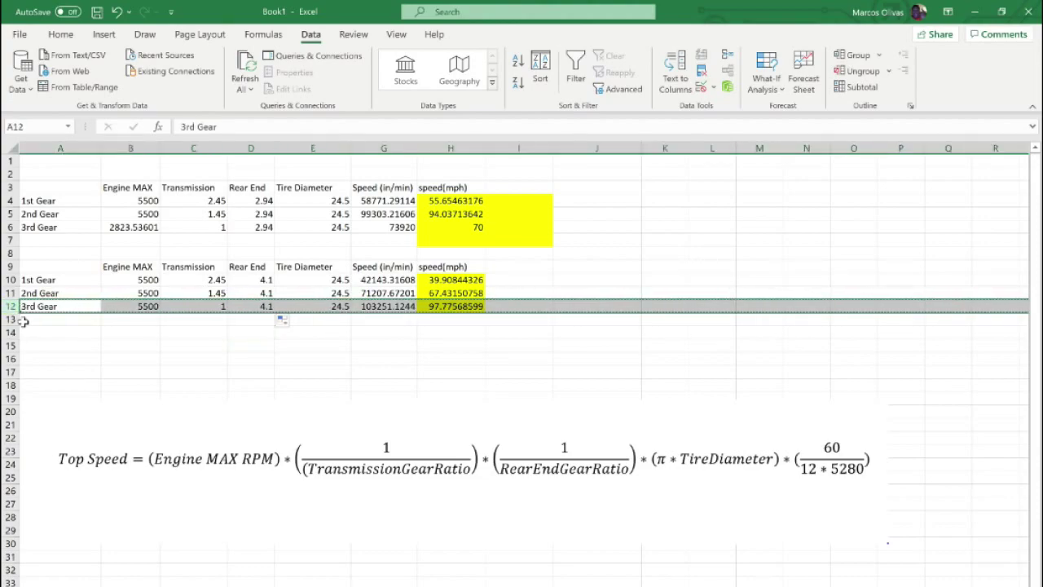
click(11, 319)
key(ctrl+v)
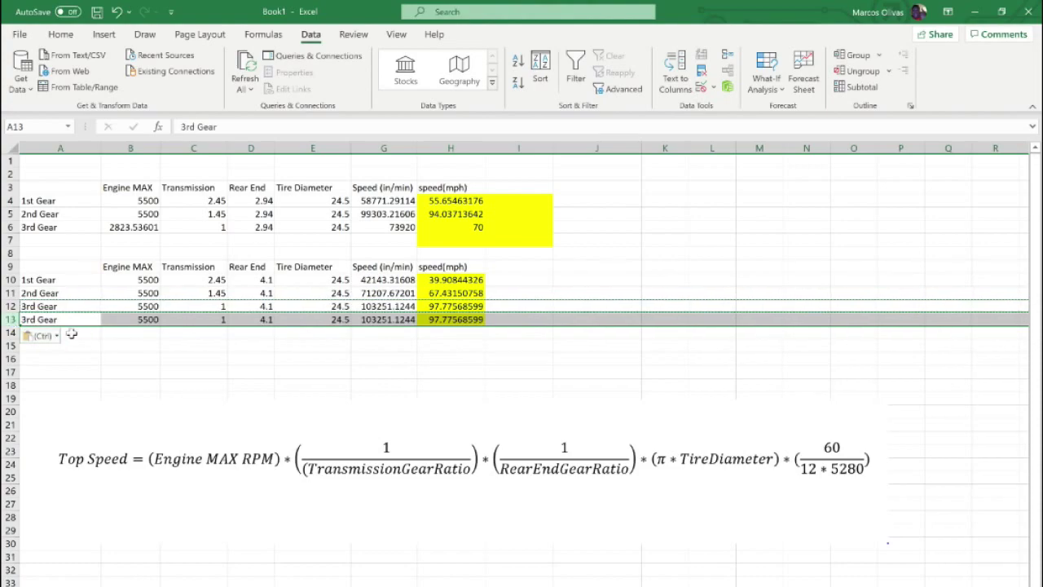
Step: Relabel the copied row's A13 as 4th and set its transmission ratio in C13 to .7
click(42, 321)
text(4th)
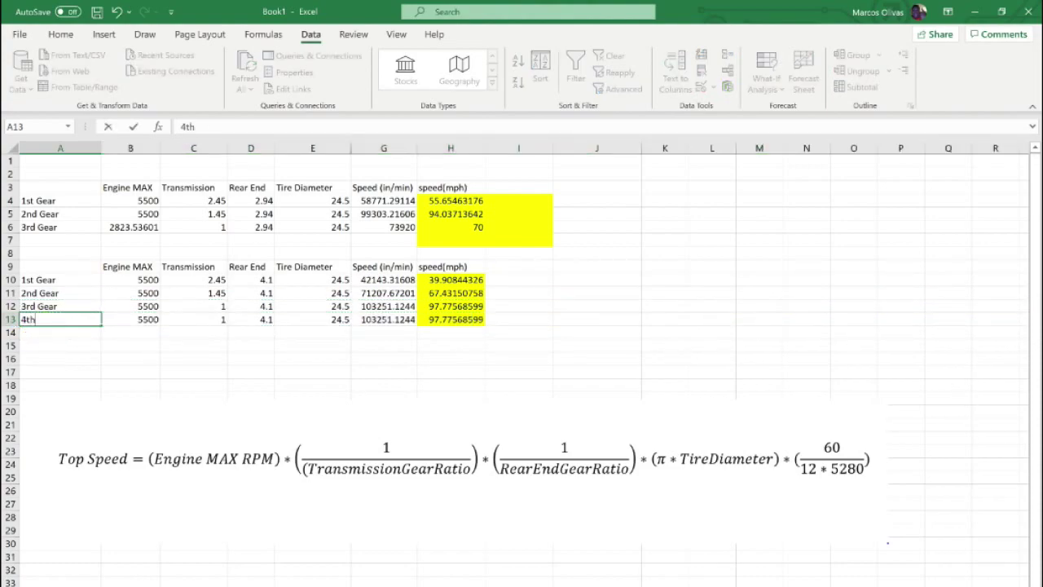
key(Return)
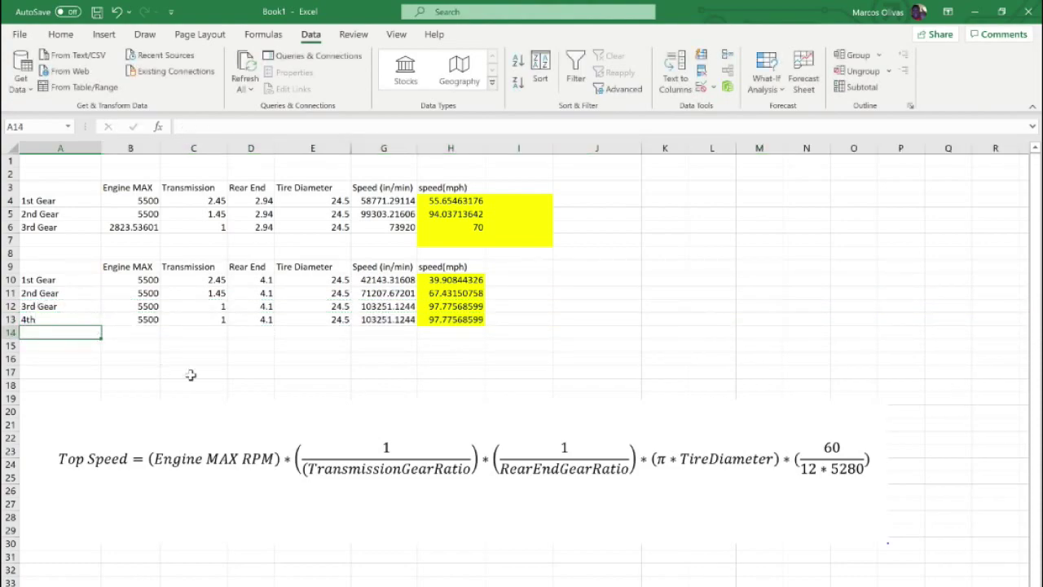
click(220, 321)
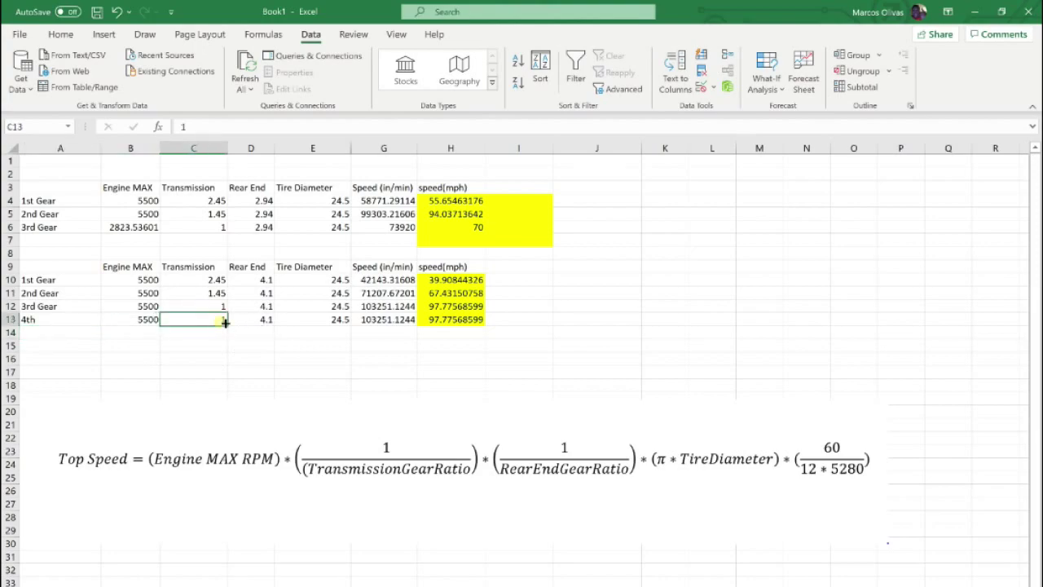
text(.7)
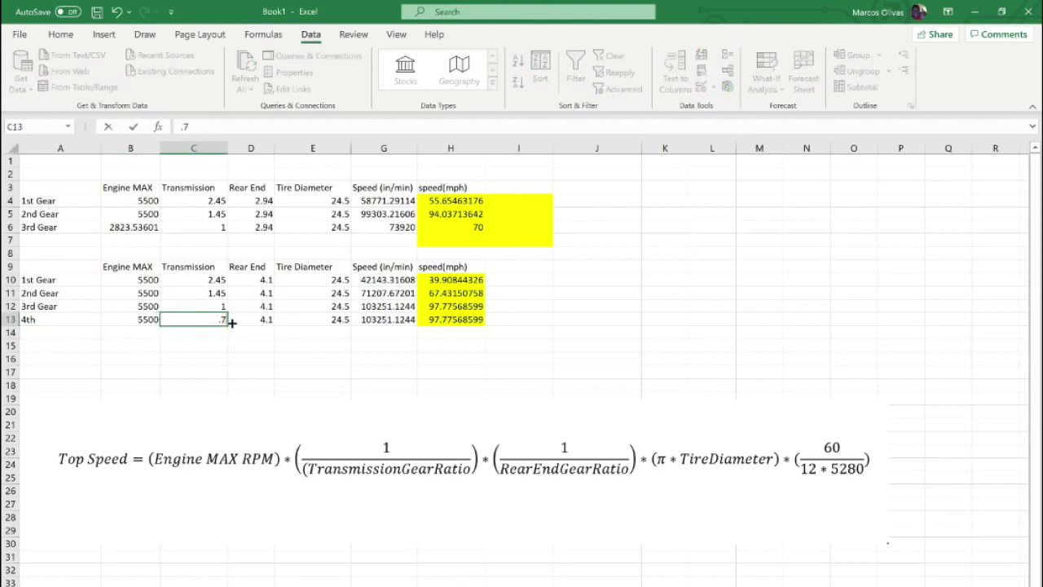
key(Return)
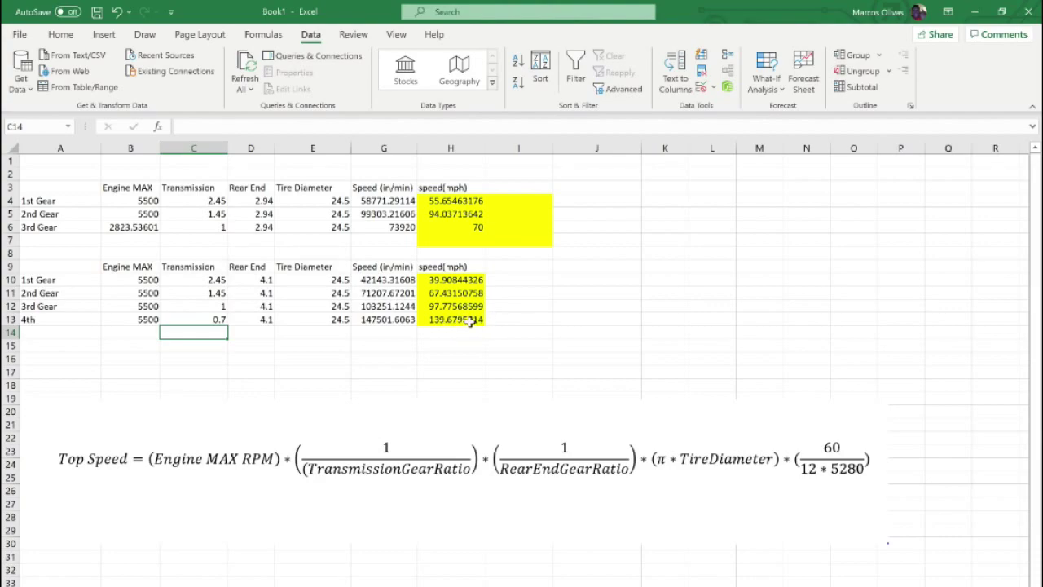
Step: Use Goal Seek to bring the 4th gear mph speed in H13 to 70 by changing the engine RPM in B13
click(471, 321)
click(768, 83)
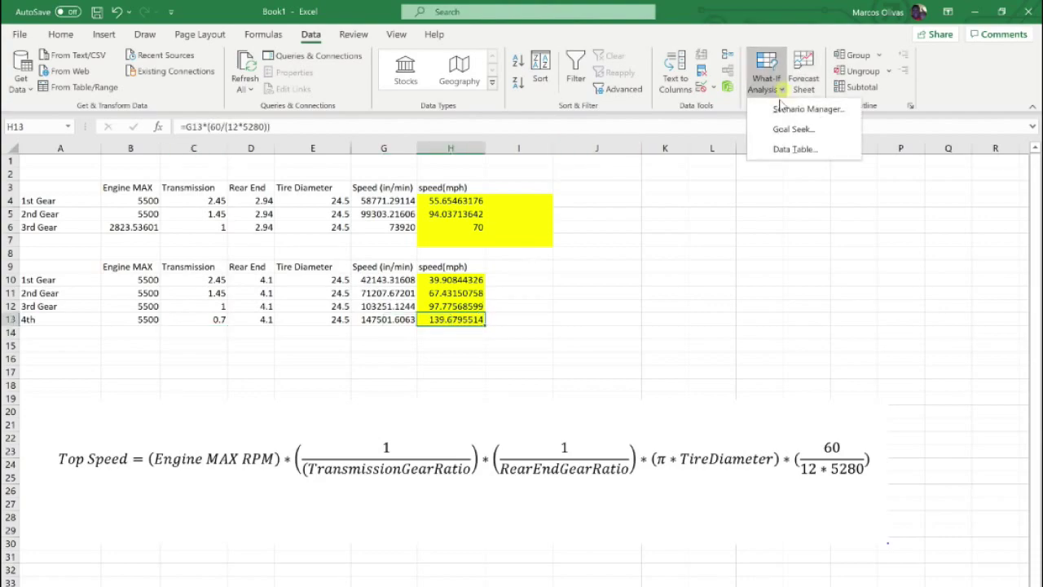
click(791, 130)
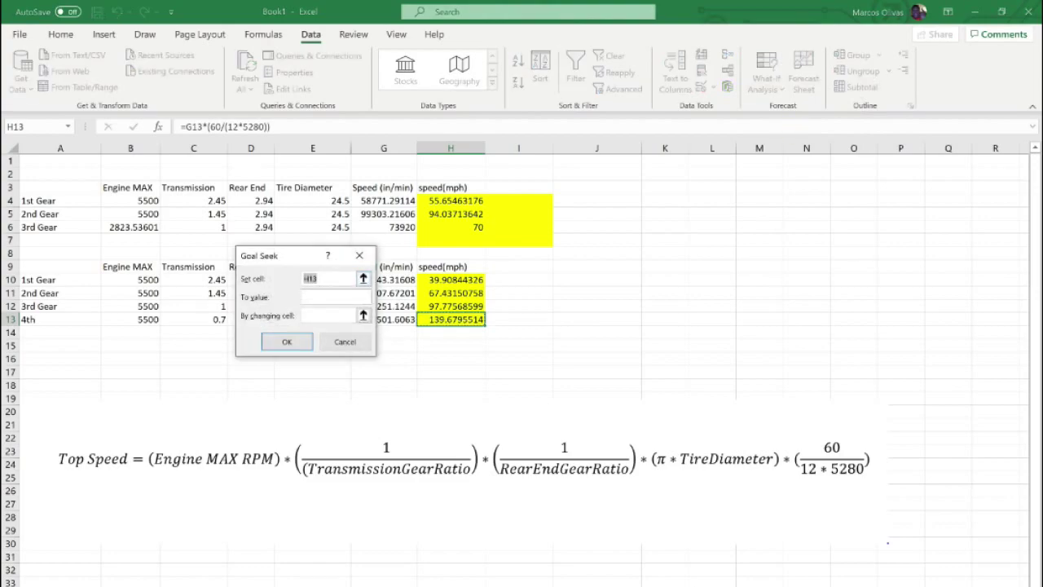
click(318, 295)
text(70)
click(334, 316)
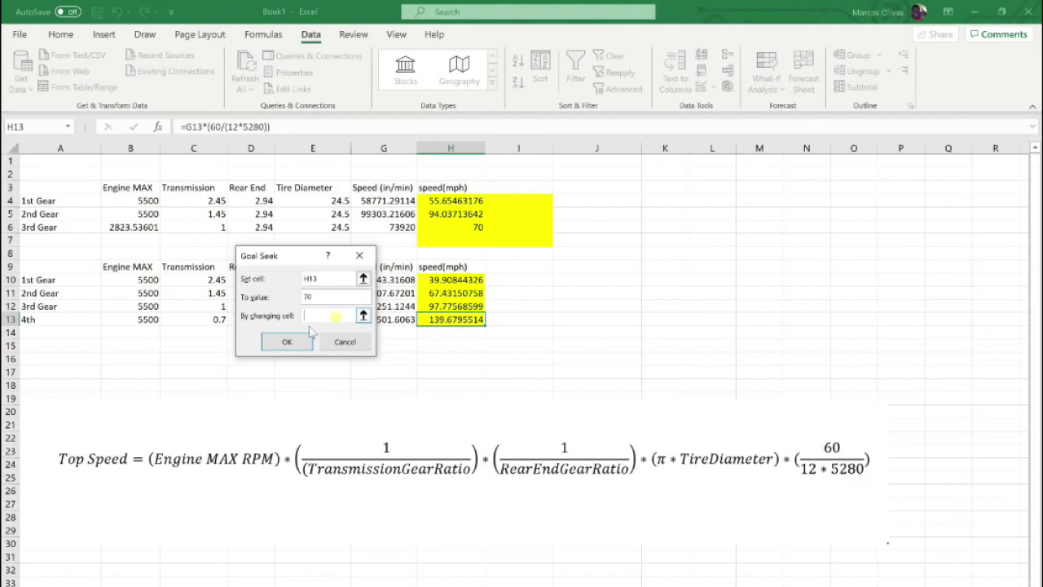
click(137, 321)
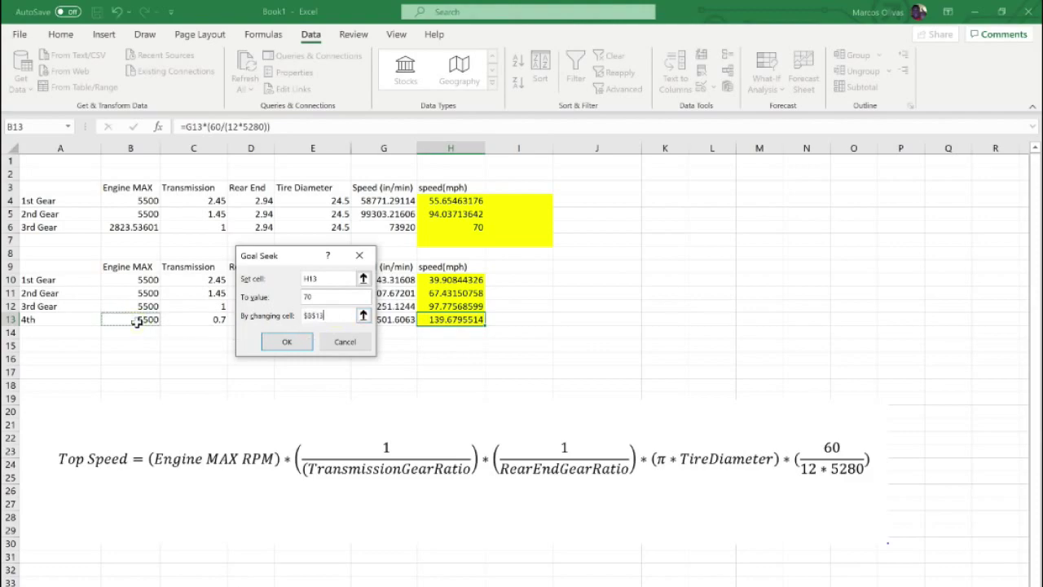
key(Return)
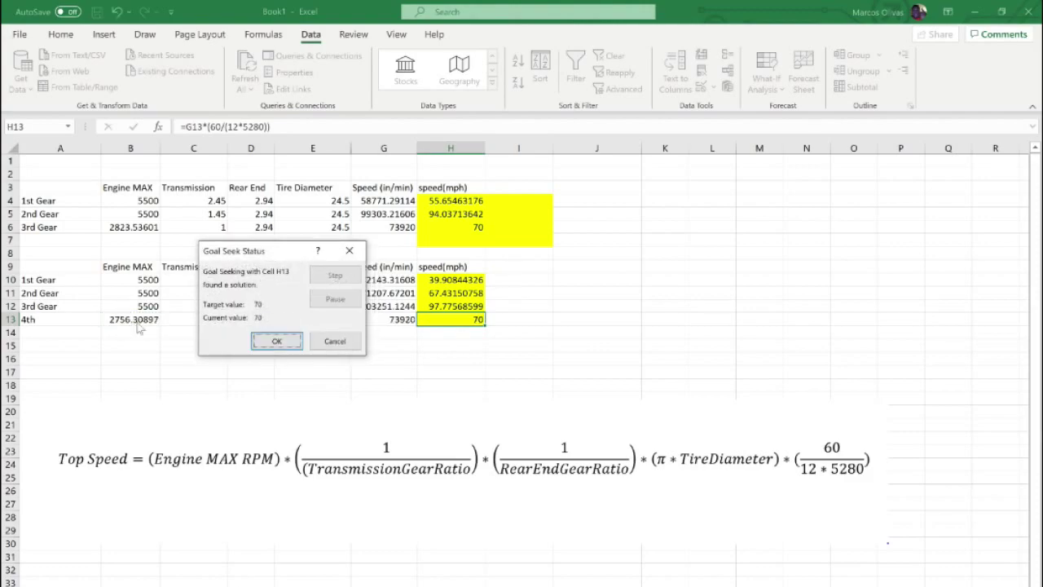
click(269, 338)
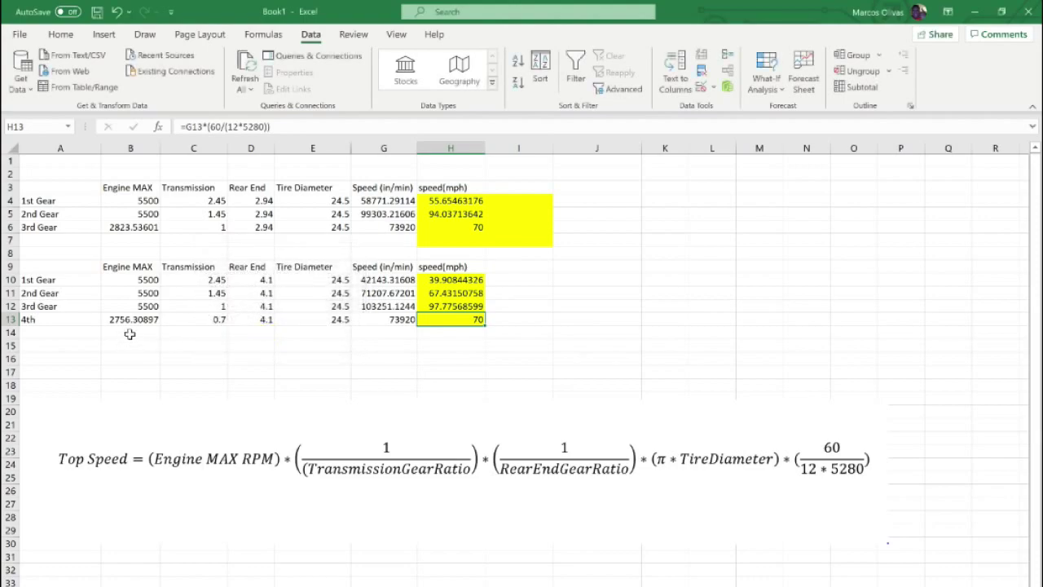